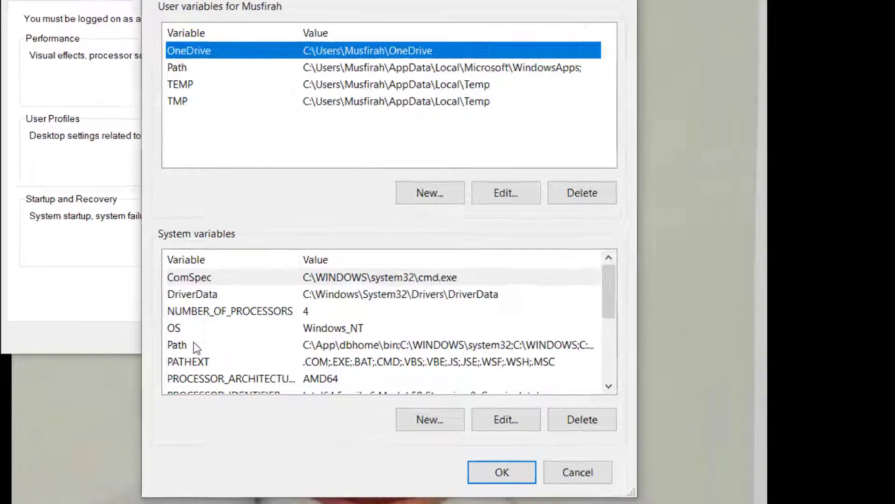
Remove the C:\App\dbhome\bin entry from the system Path variable, accepting the change and closing the system settings dialogs.
left_click(196, 353)
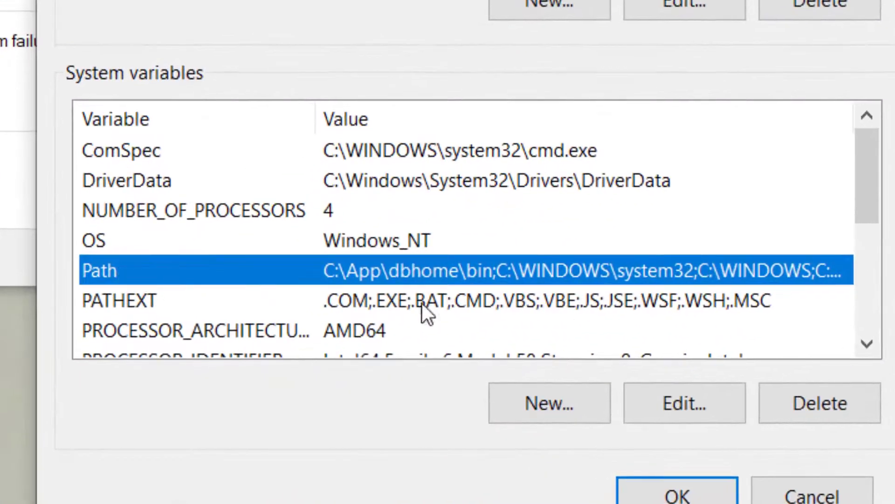
left_click(684, 409)
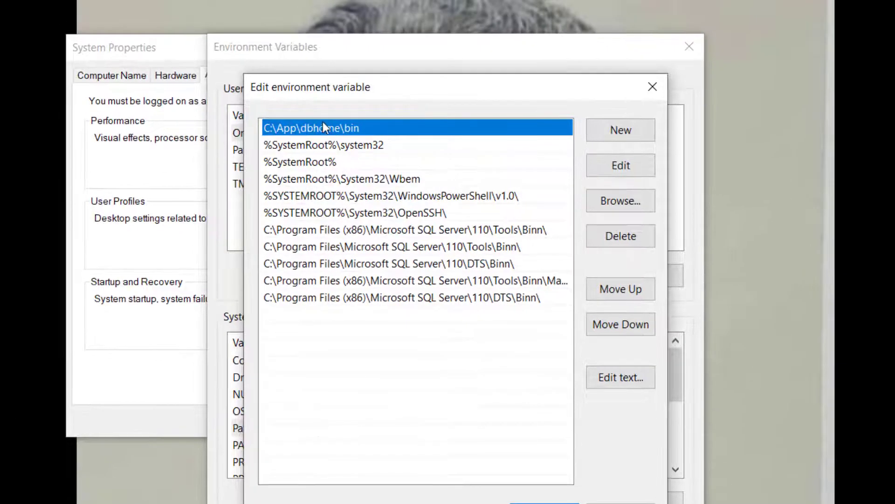
left_click(302, 144)
left_click(299, 158)
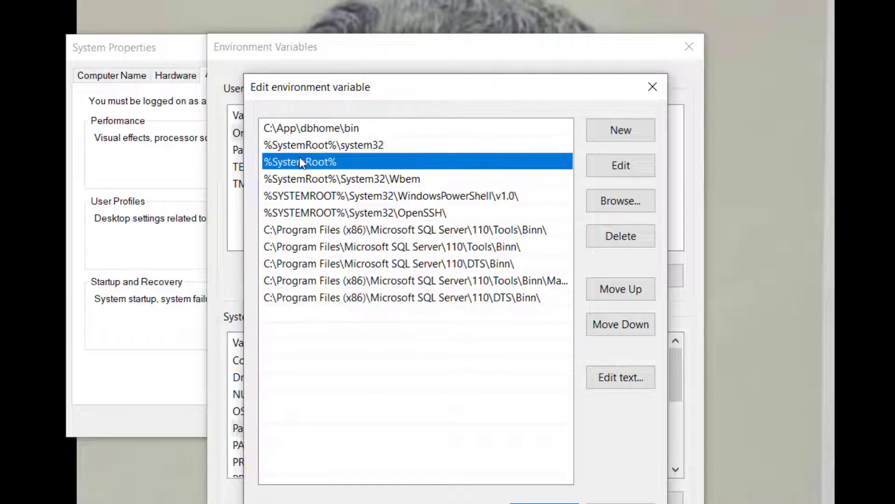
left_click(301, 179)
left_click(303, 132)
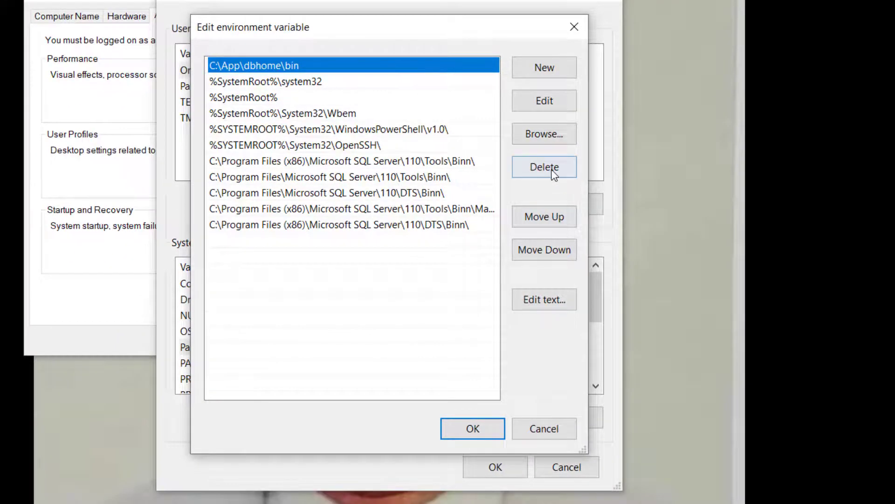
left_click(553, 173)
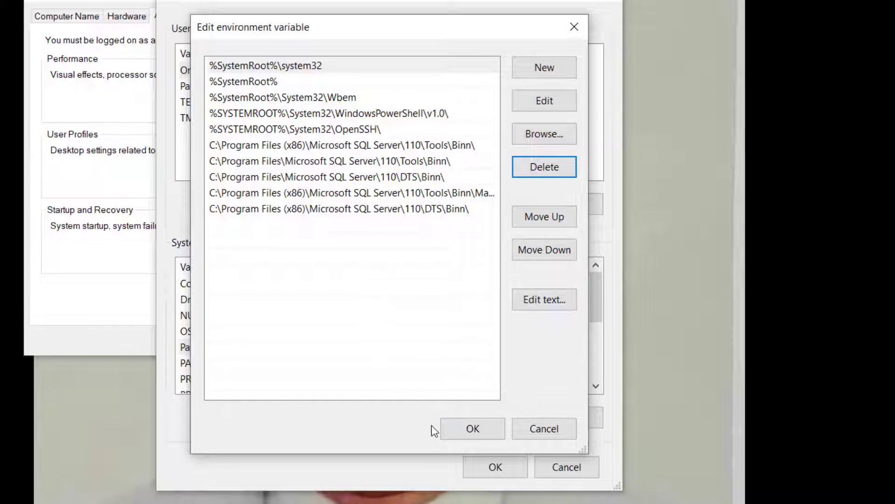
left_click(469, 427)
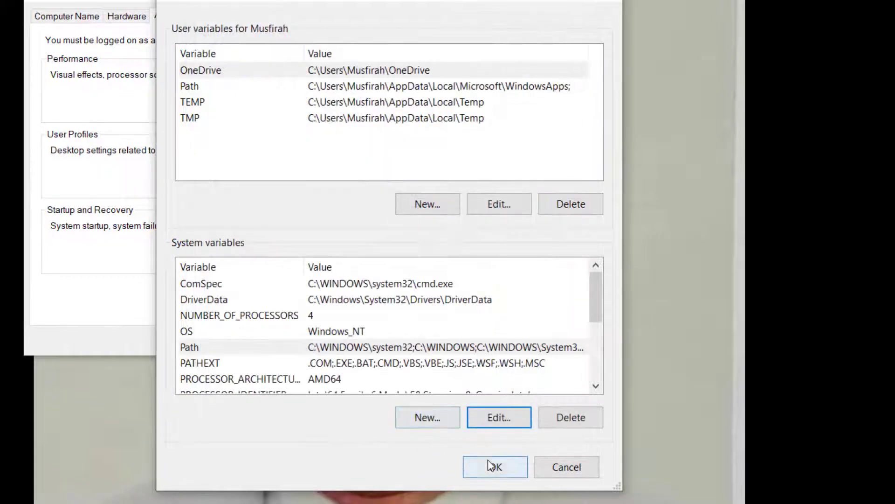
left_click(497, 468)
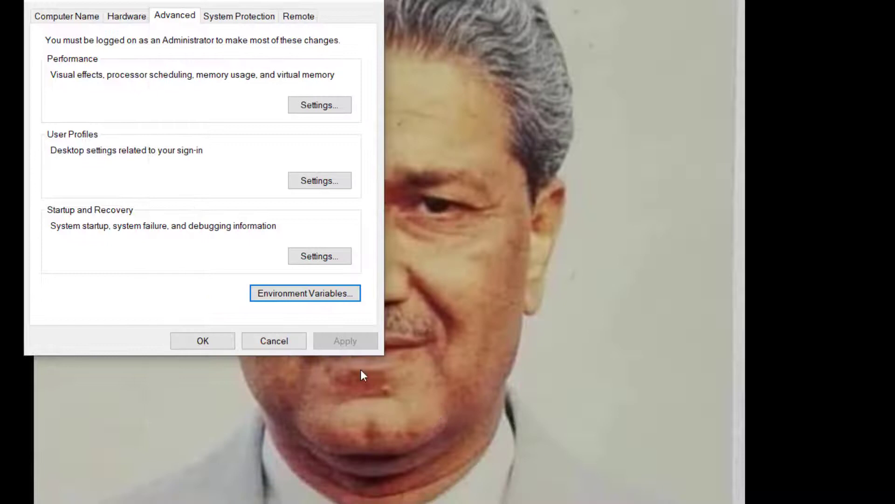
left_click(207, 341)
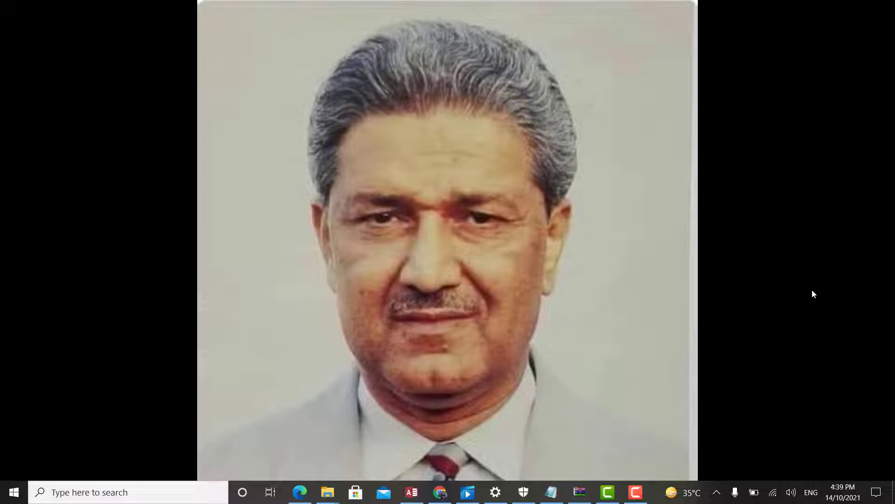
Open the Registry Editor through a Windows search for REGEDIT and maximize its window.
key("super")
type("REGEDIT")
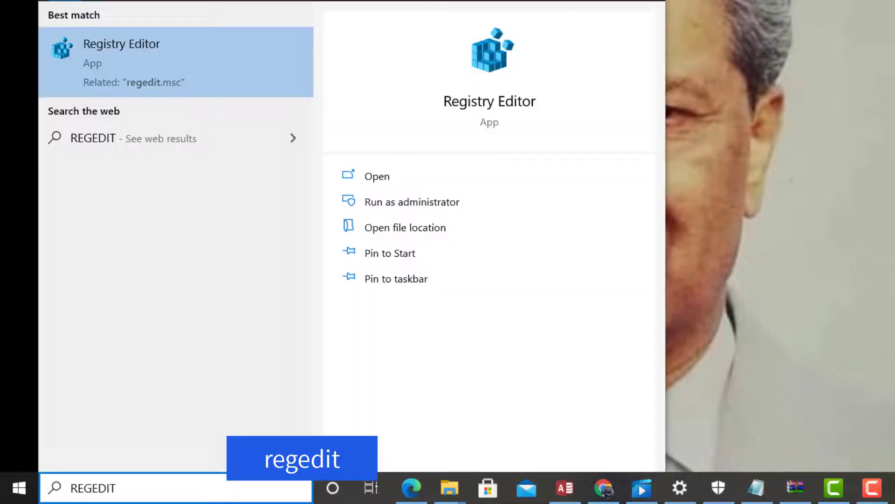
key("Return")
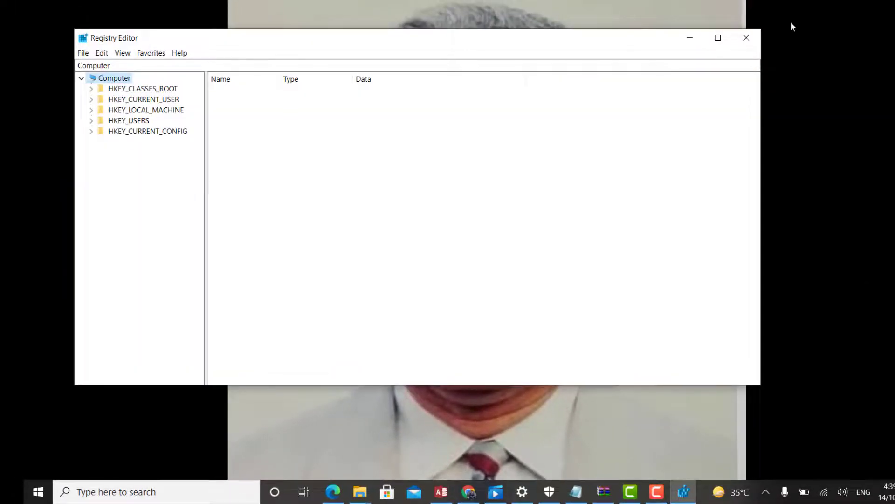
double_click(282, 43)
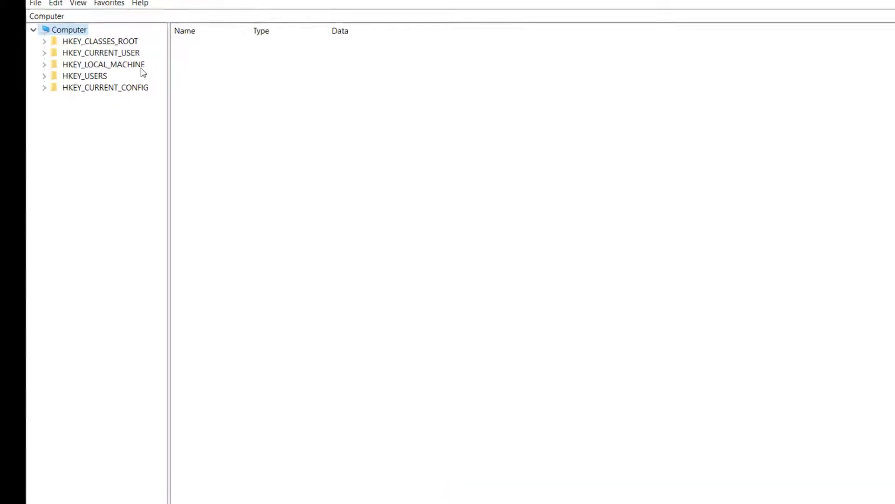
double_click(138, 67)
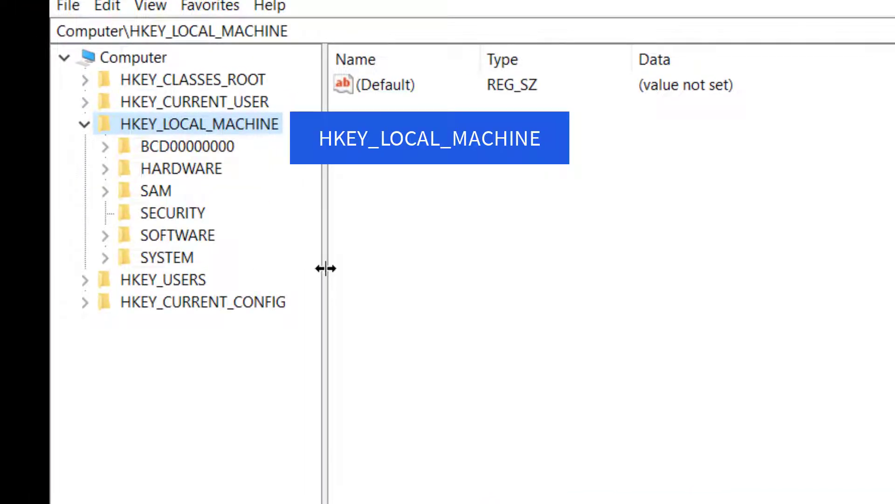
left_click(106, 259)
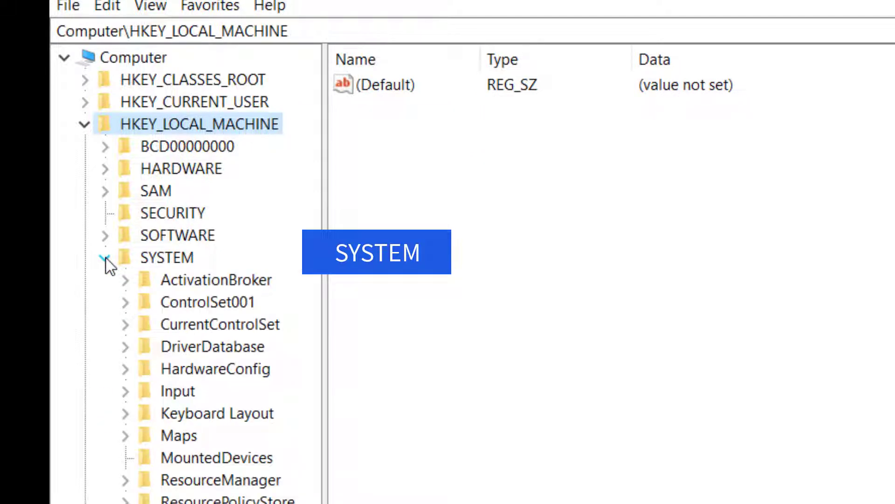
left_click(163, 329)
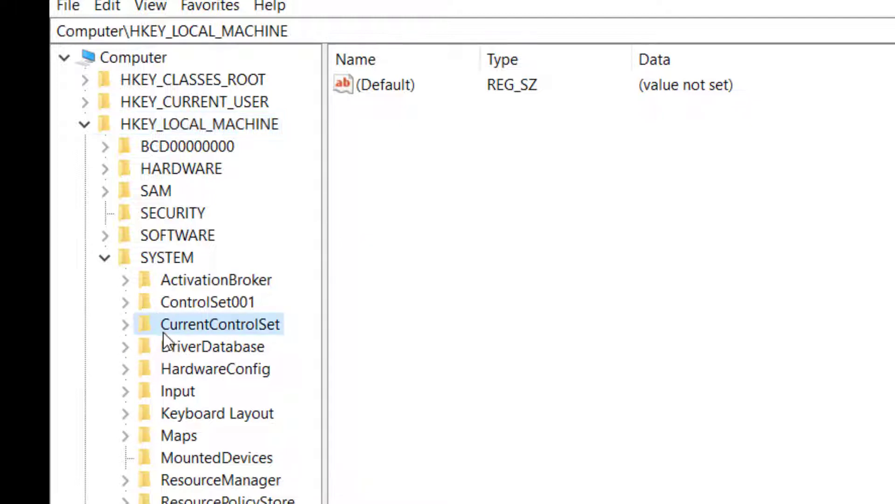
left_click(127, 326)
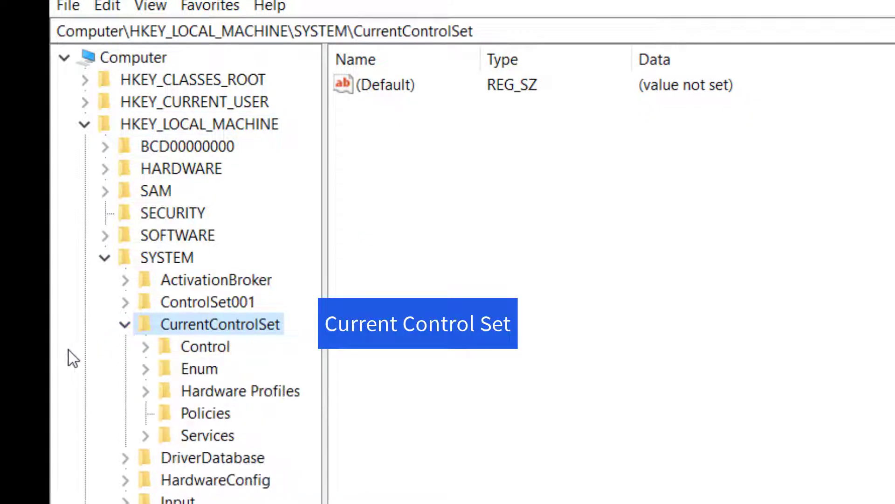
left_click(171, 434)
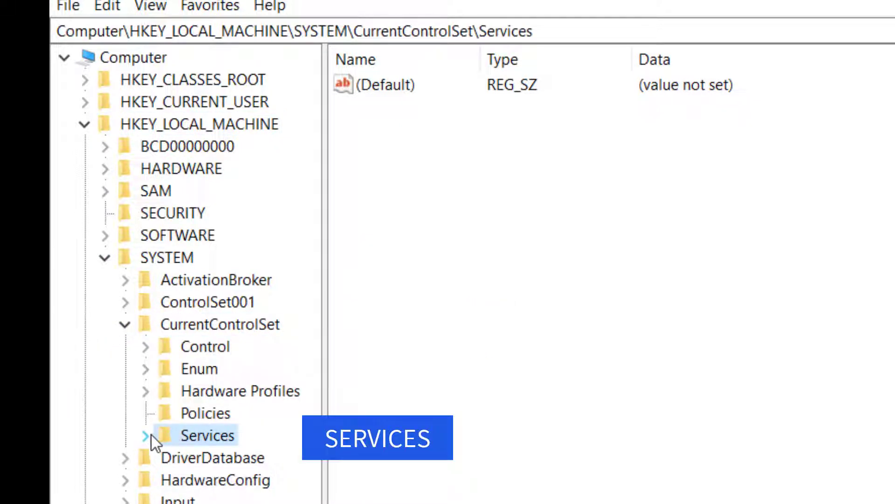
left_click(151, 434)
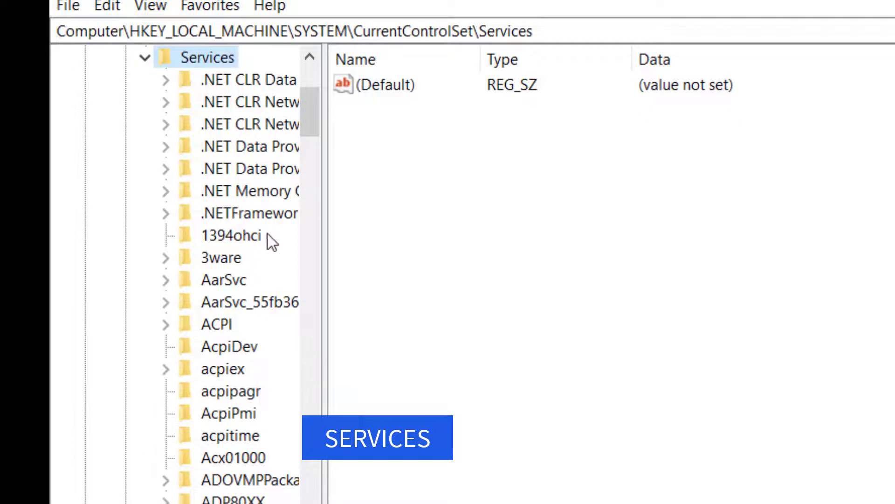
left_click(145, 60)
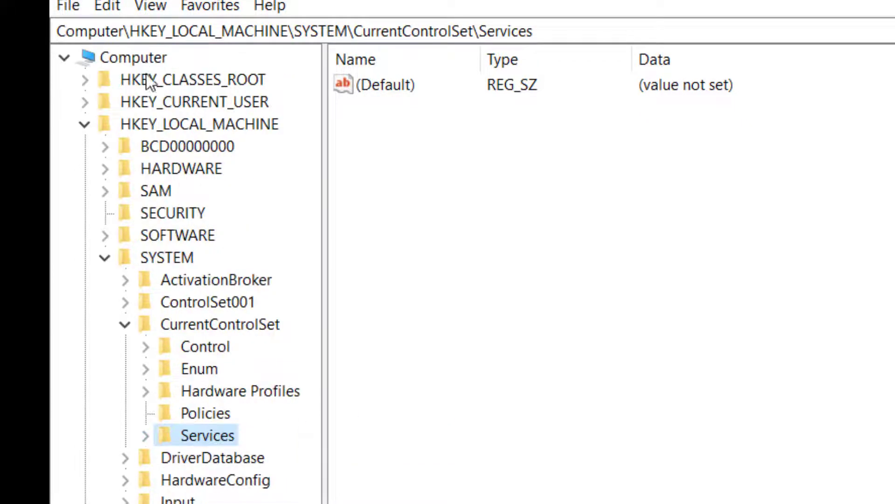
left_click(125, 325)
left_click(105, 258)
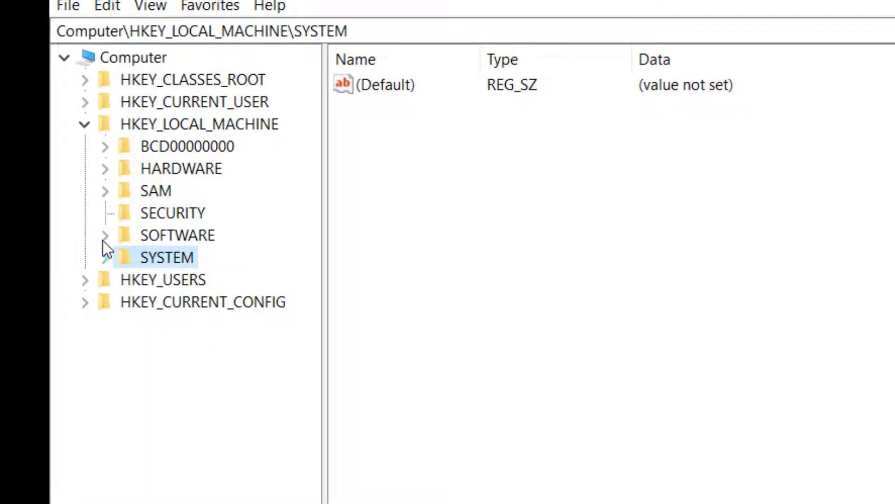
left_click(85, 124)
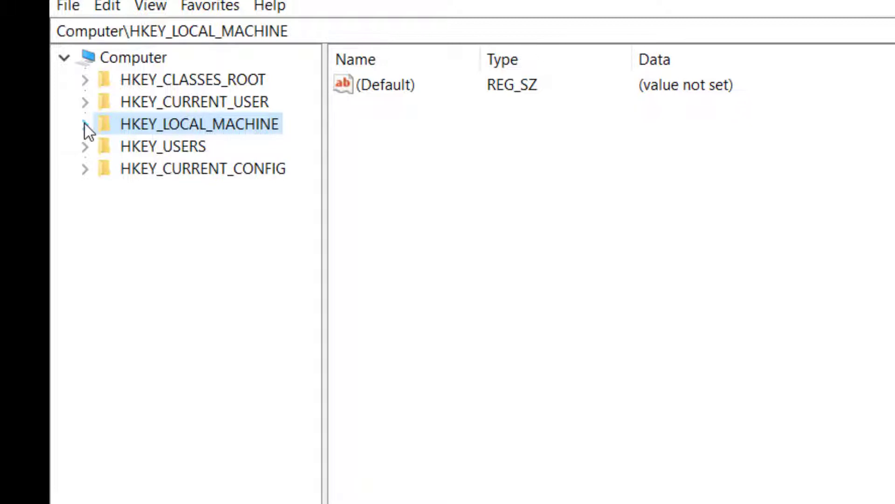
Expand the registry tree down to HKEY_LOCAL_MACHINE\SYSTEM\CurrentControlSet\Services to list its service keys.
left_click(85, 124)
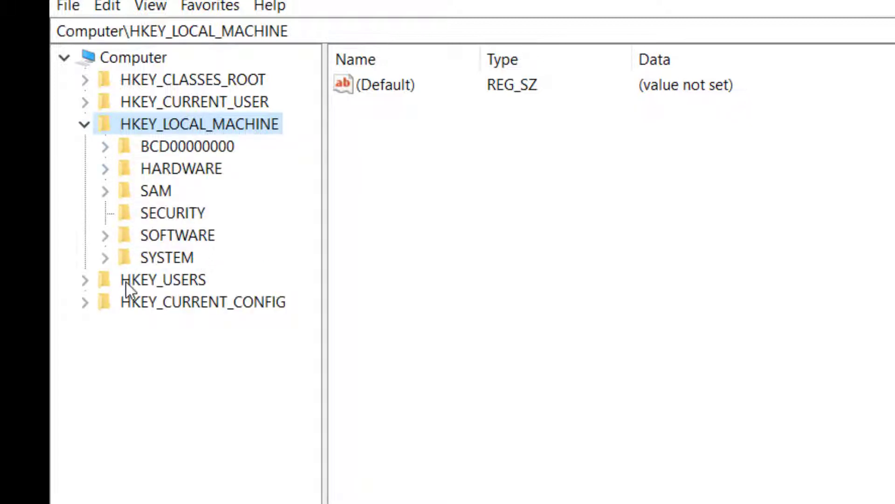
left_click(106, 257)
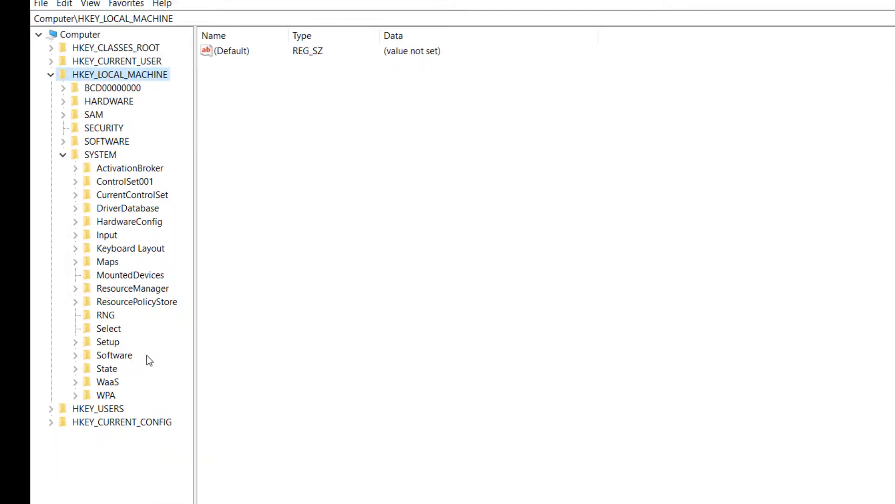
left_click(76, 197)
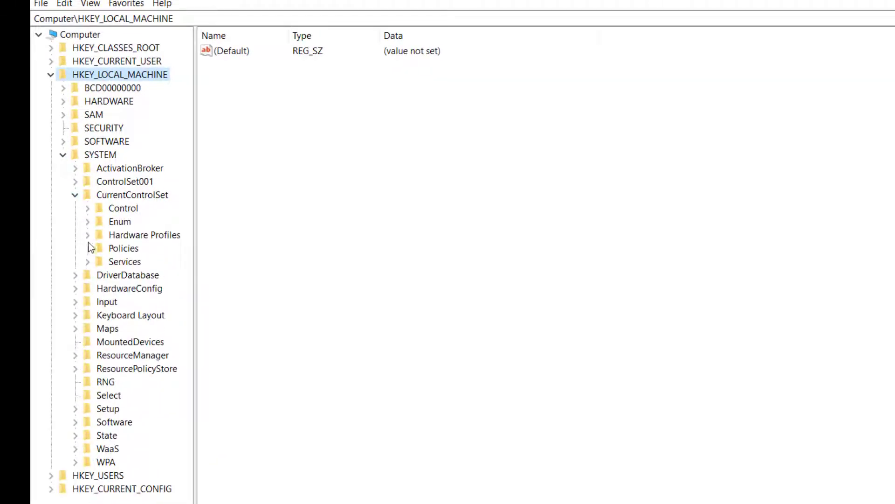
left_click(91, 263)
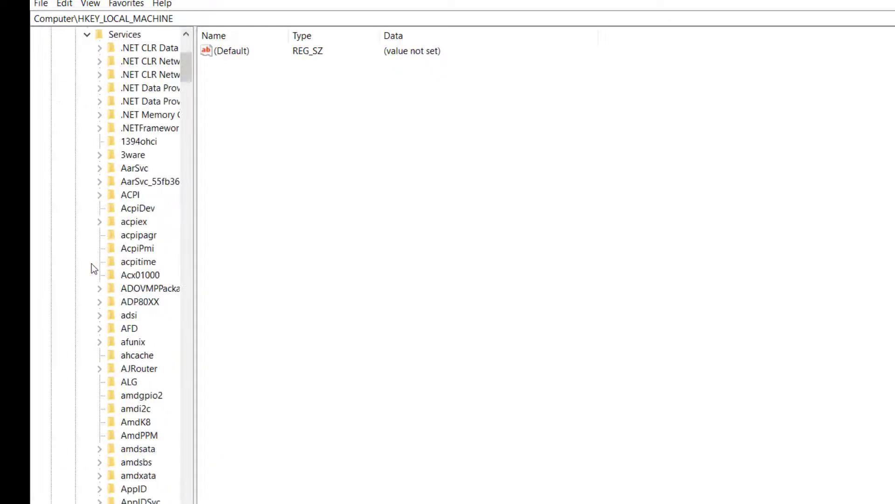
Locate the Oracle service keys under Services and look through them from OracleVssWriterORCL up to OracleOraDB19Home1MTSRecoveryService.
left_click_drag(188, 67, 194, 254)
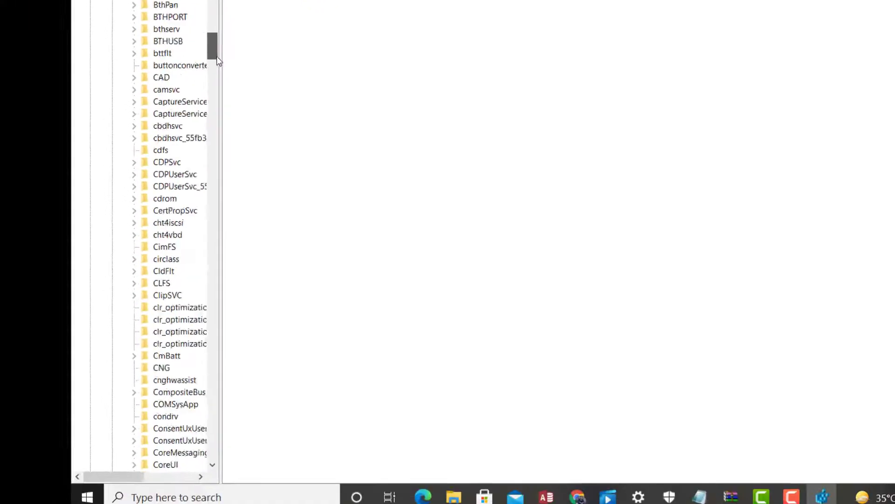
left_click_drag(227, 121, 234, 216)
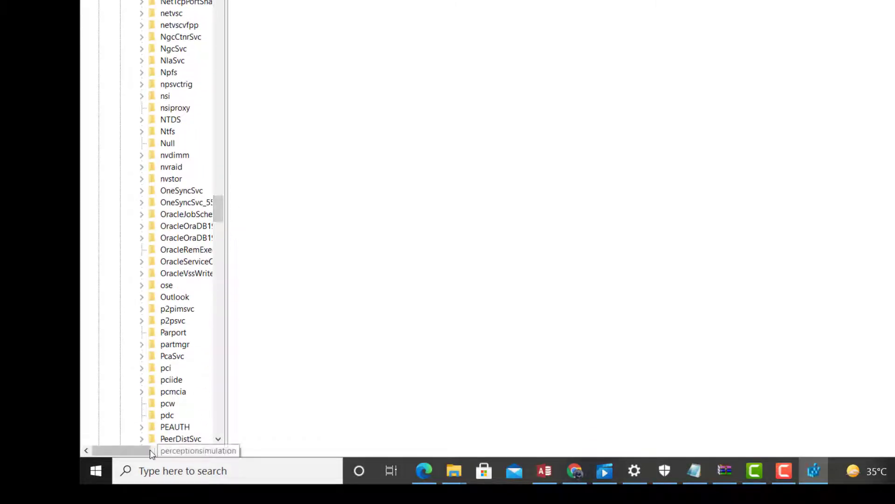
left_click_drag(139, 450, 153, 448)
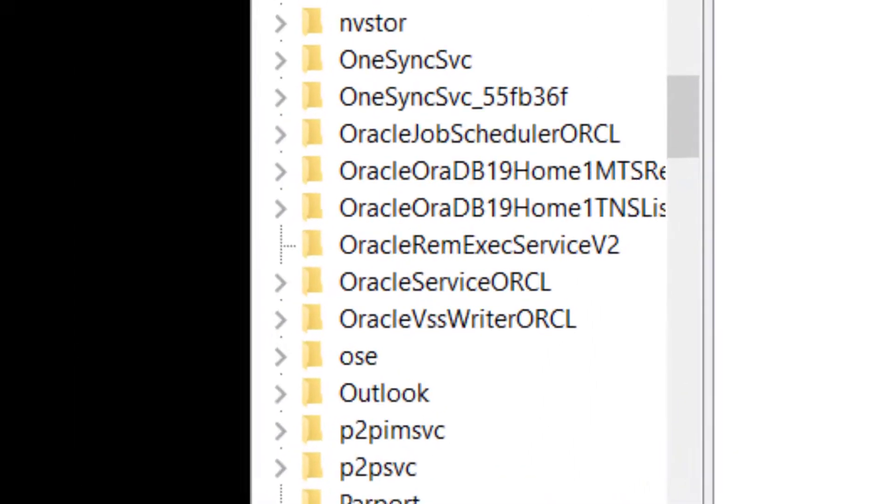
left_click(524, 316)
left_click(507, 281)
left_click(494, 247)
left_click(483, 212)
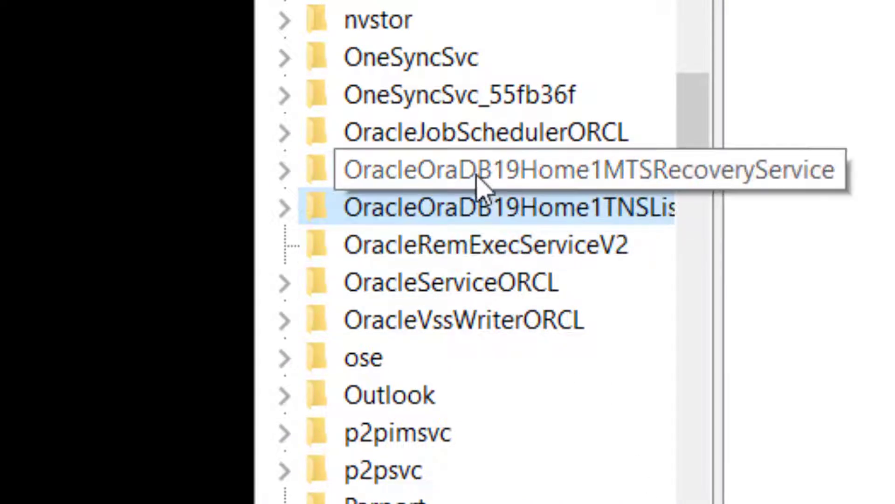
left_click(477, 175)
Permanently delete the OracleJobSchedulerORCL key and its subkeys from the Services branch.
left_click(456, 139)
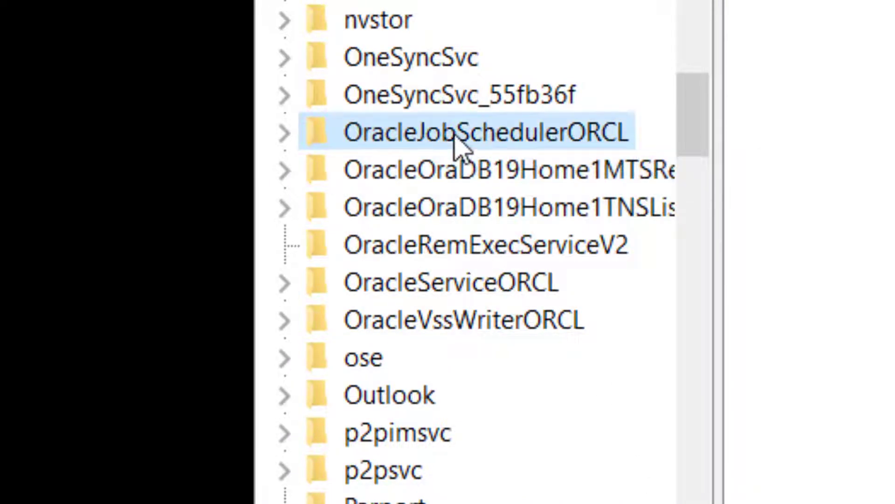
right_click(456, 142)
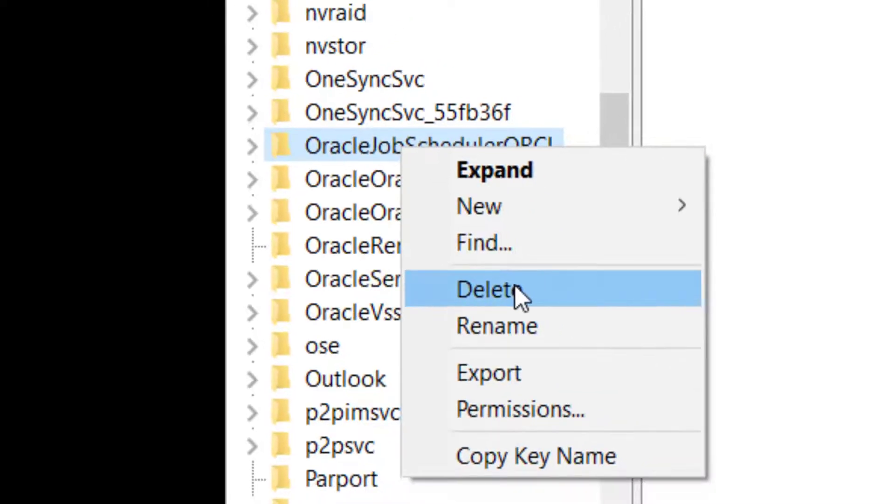
left_click(517, 291)
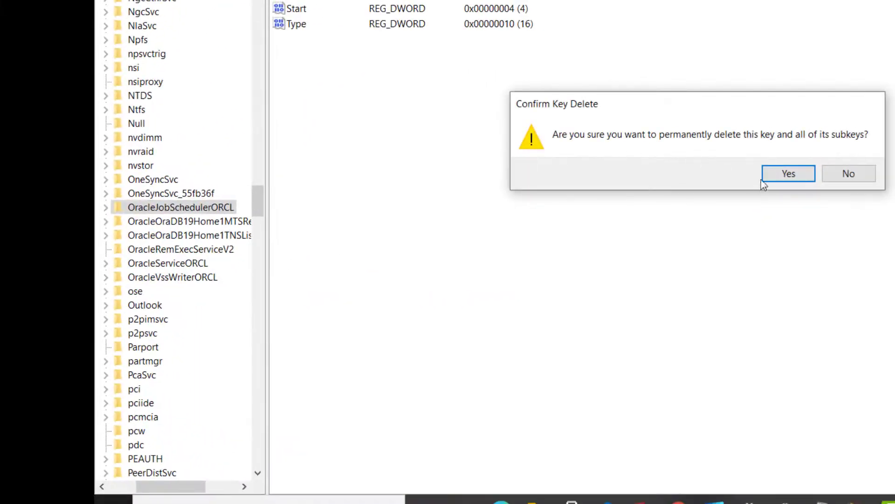
left_click(788, 175)
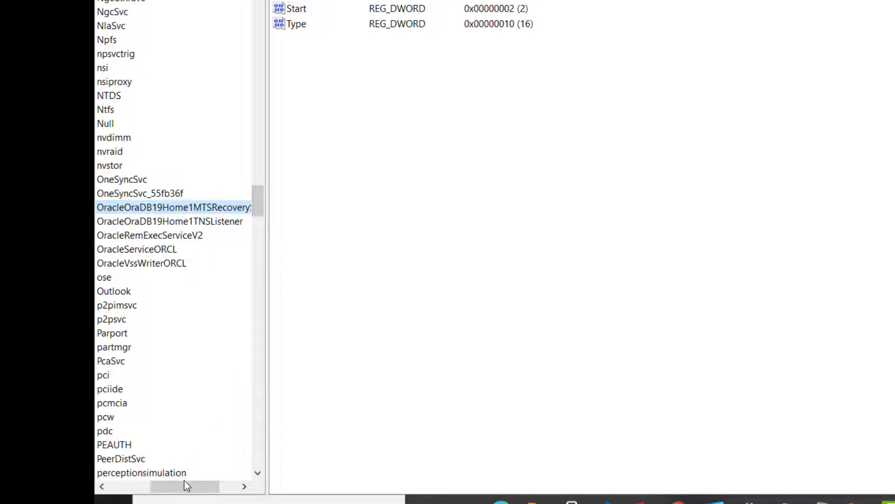
Permanently delete the OracleOraDB19Home1MTSRecoveryService key and its subkeys from the Services branch.
left_click_drag(184, 483, 145, 488)
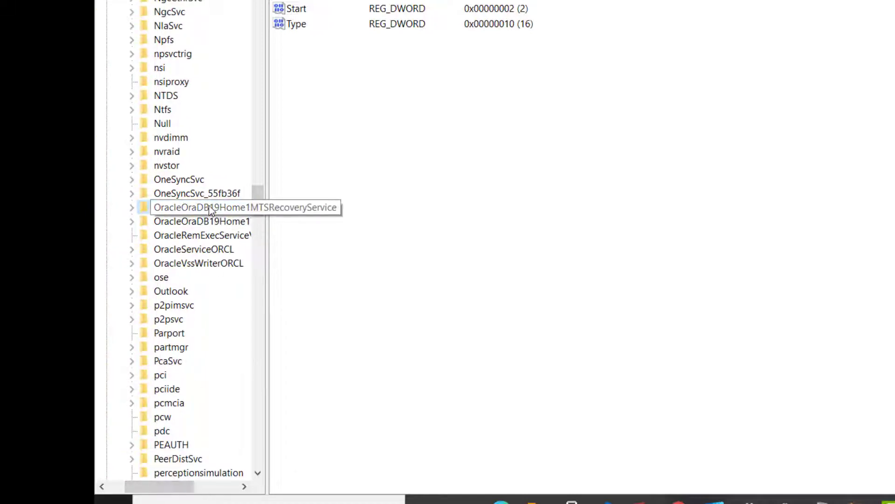
key("Delete")
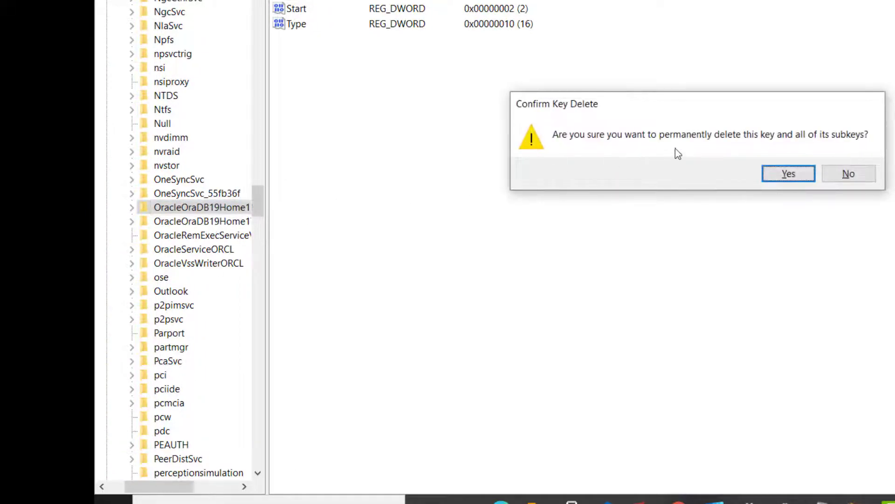
left_click(787, 173)
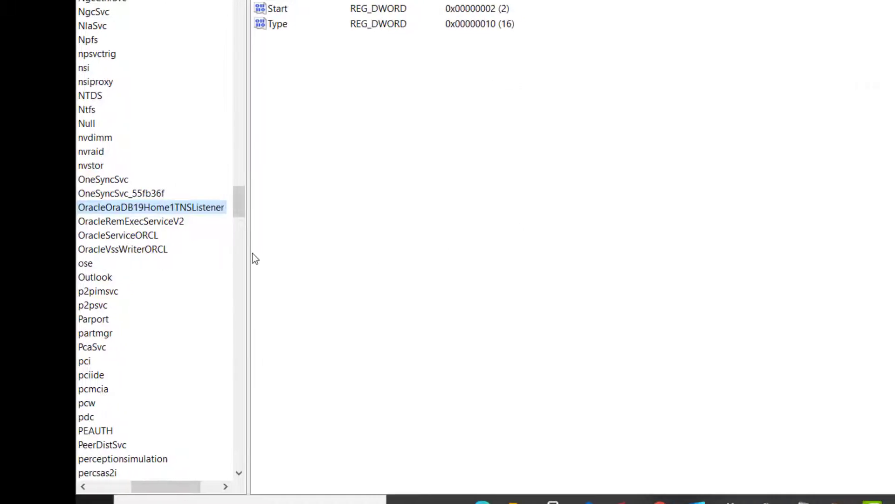
Widen the registry tree pane and permanently delete the OracleOraDB19Home1TNSListener key with its subkeys from the Services branch.
mouse_move(267, 251)
left_mouse_down()
mouse_move(349, 255)
mouse_move(298, 256)
left_mouse_up()
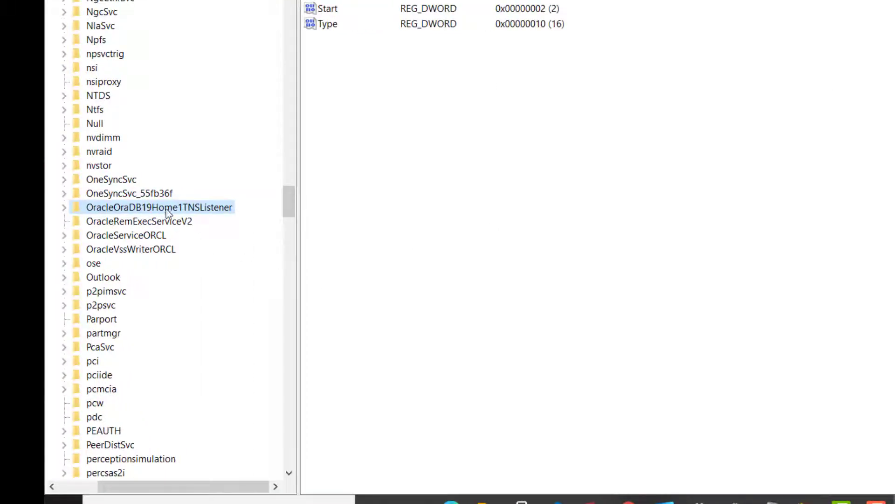
key("Delete")
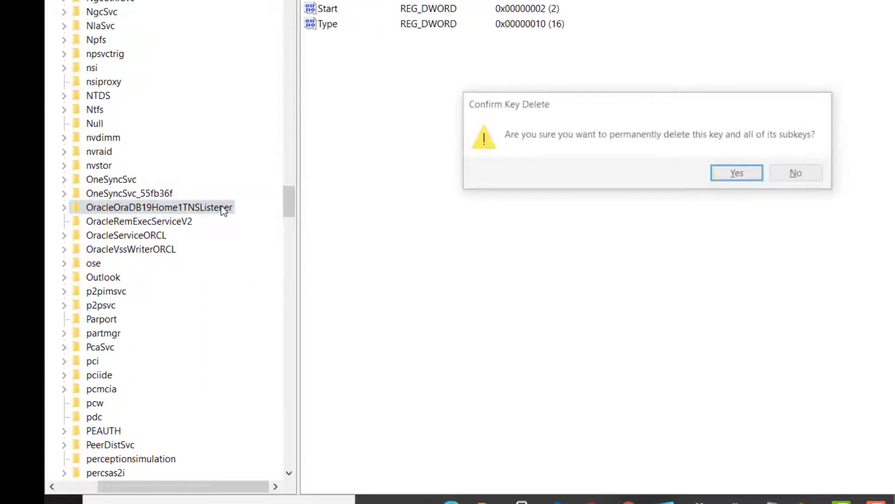
left_click(724, 177)
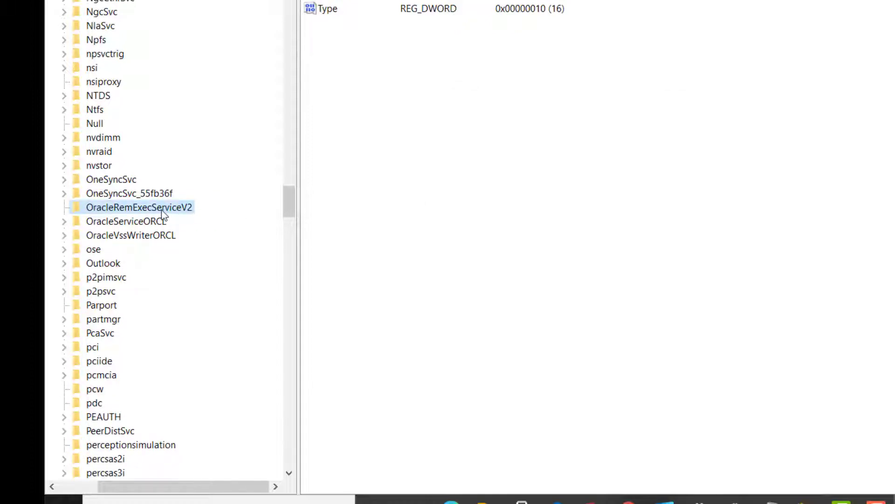
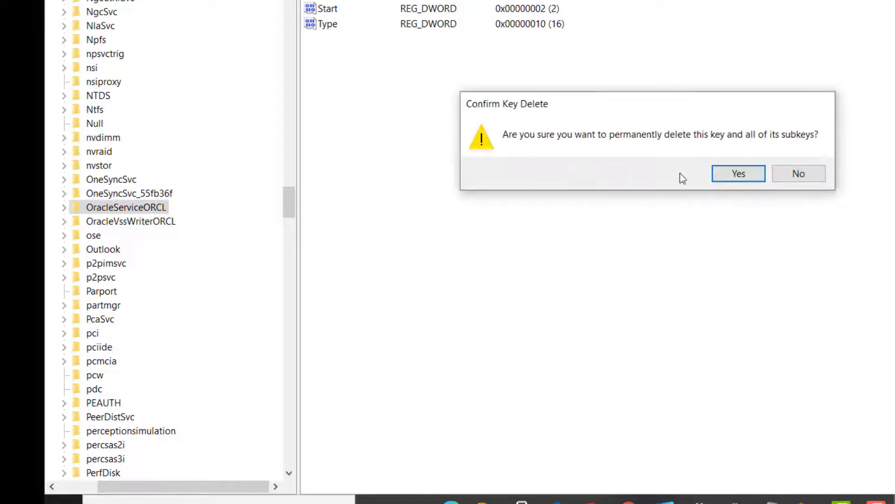
Permanently delete the remaining service keys OracleRemExecServiceV2, OracleServiceORCL and OracleVssWriterORCL from the Services branch.
left_click(735, 173)
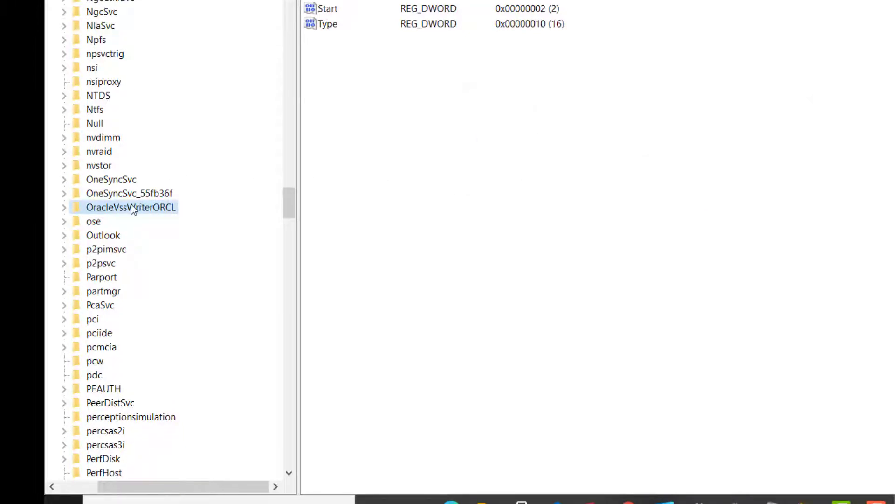
key("Delete")
left_click(725, 174)
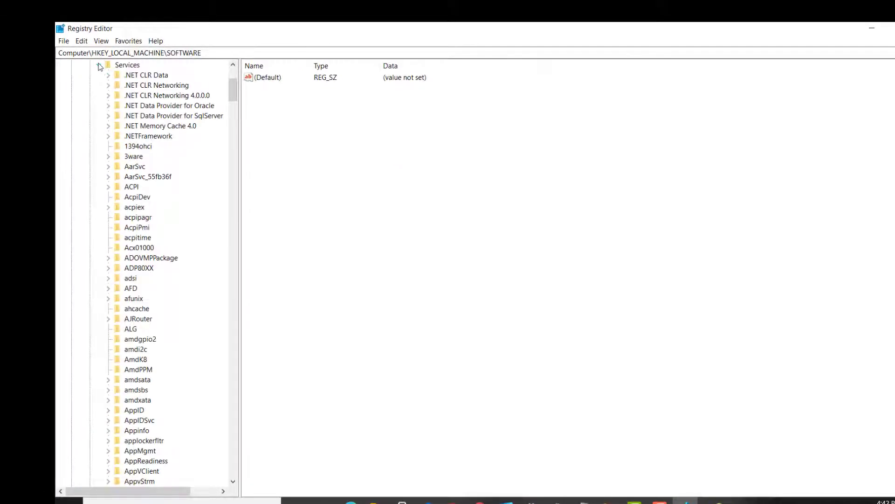
Collapse the Services and SYSTEM branches and expand HKEY_LOCAL_MACHINE\SOFTWARE to list its keys.
left_click(100, 66)
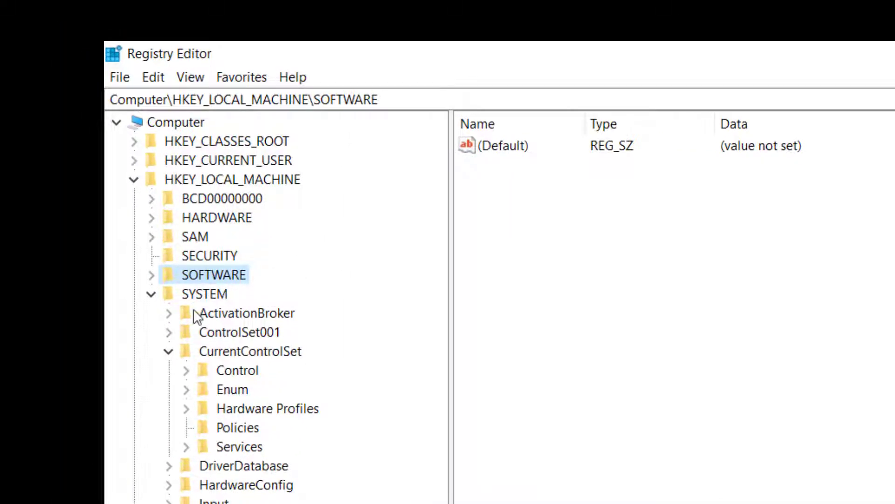
left_click(152, 294)
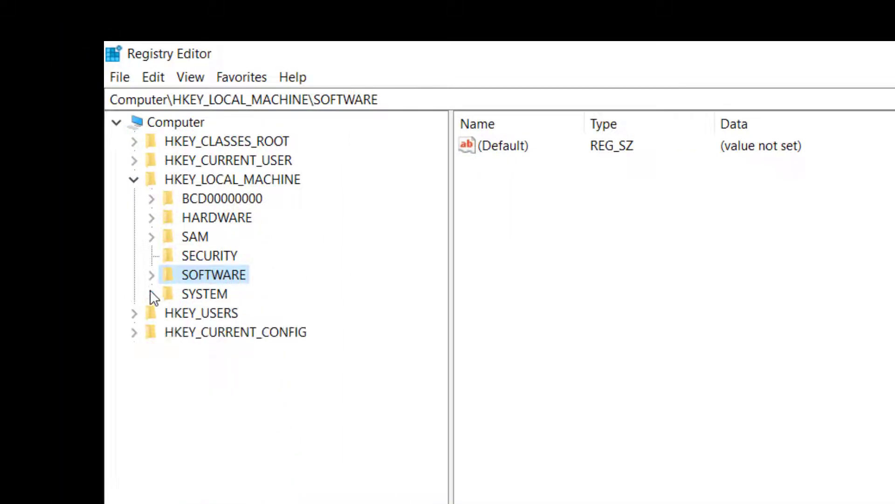
left_click(152, 275)
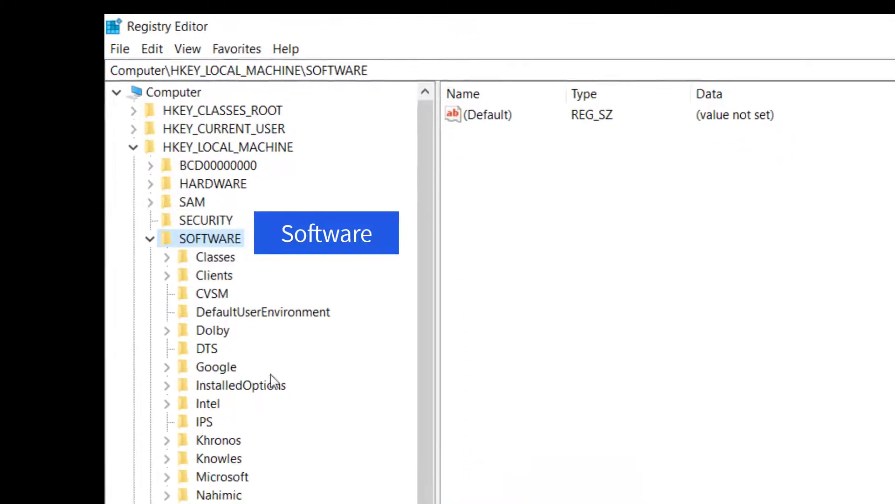
Permanently delete the ORACLE key and all of its subkeys from the SOFTWARE branch.
left_click(184, 280)
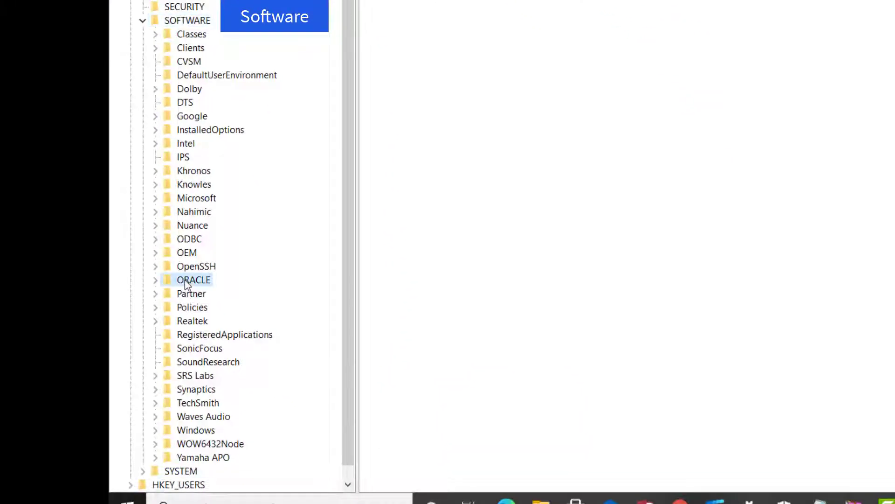
left_click(154, 281)
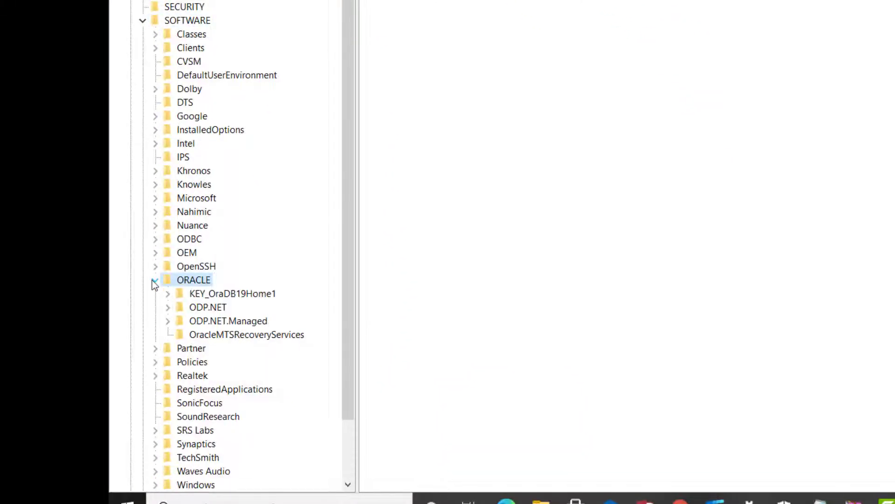
right_click(185, 283)
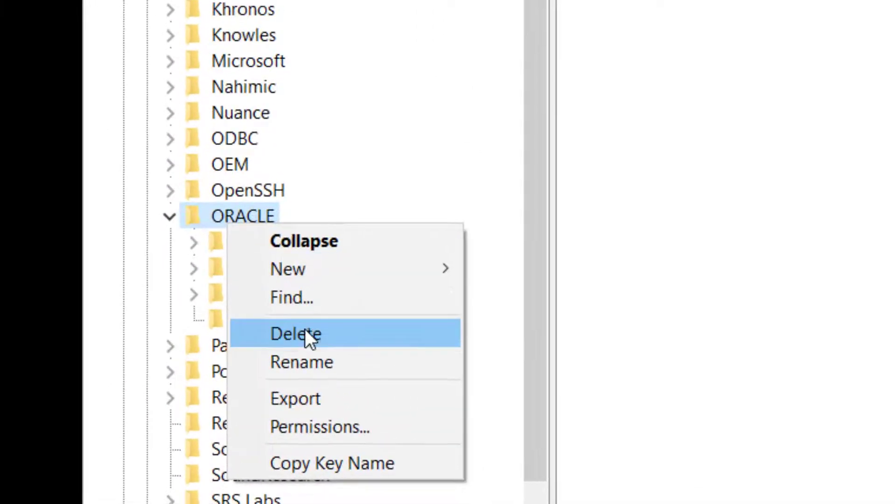
left_click(305, 333)
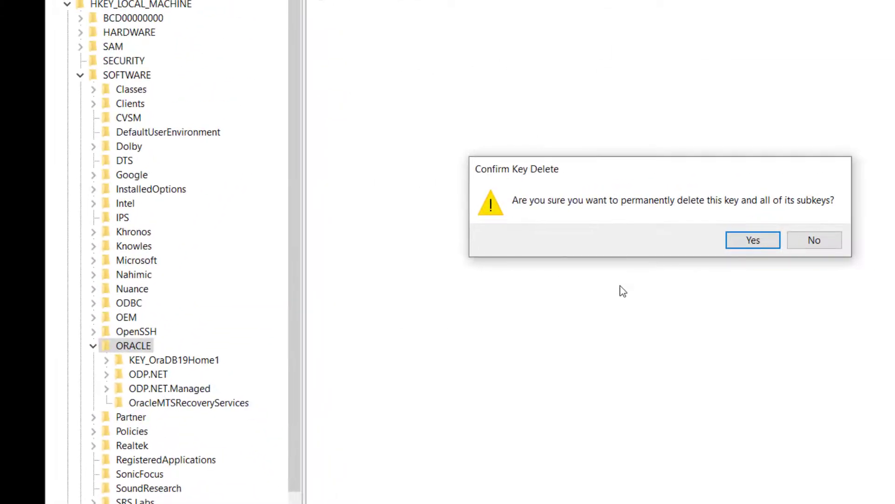
left_click(890, 200)
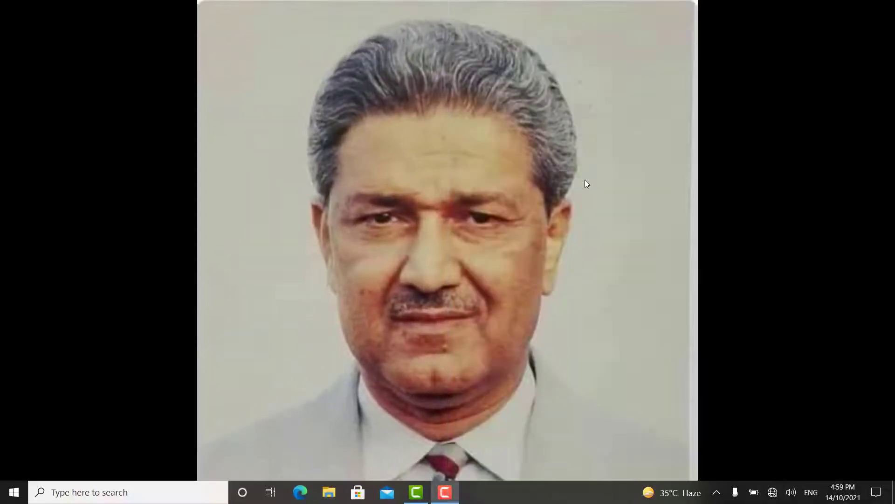
Try to open Local Users and Groups by running lusrmgr.msc from the Windows search.
key("super")
type("l")
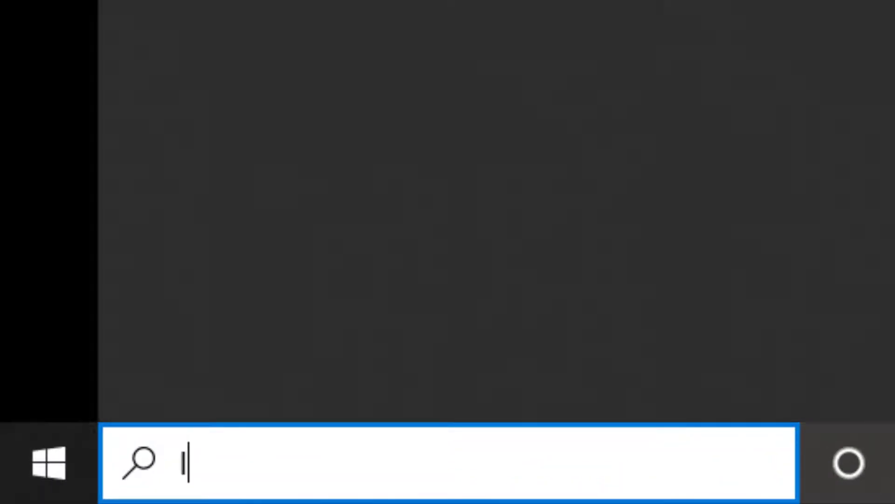
type("usr")
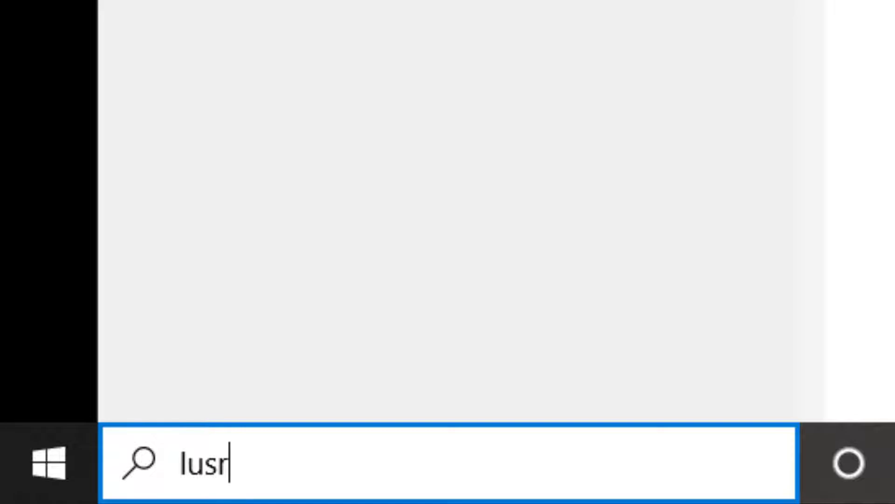
type("m")
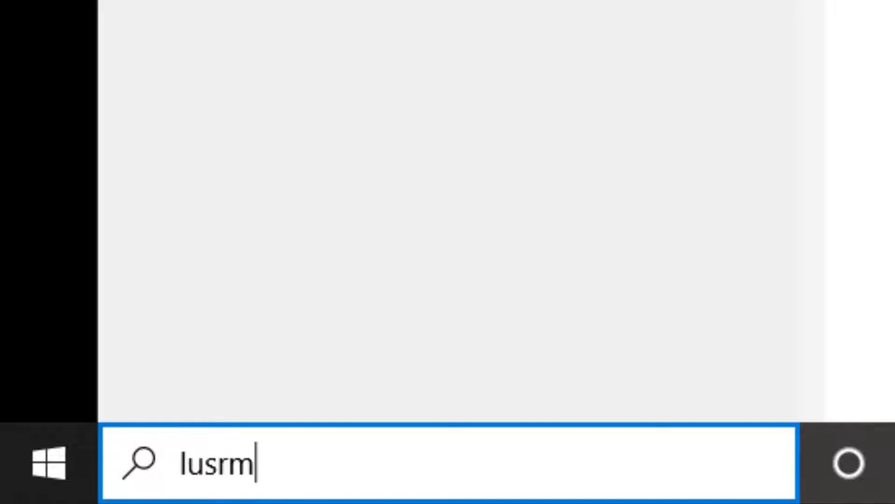
type("gr.msc")
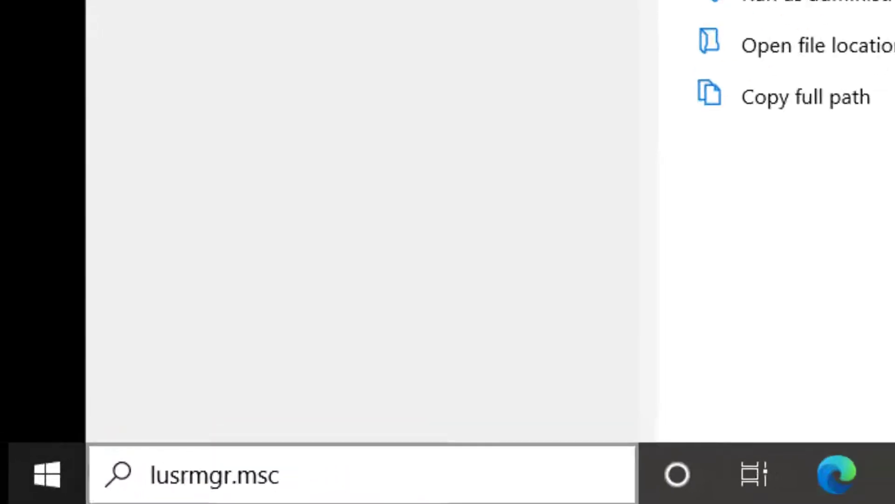
key("Return")
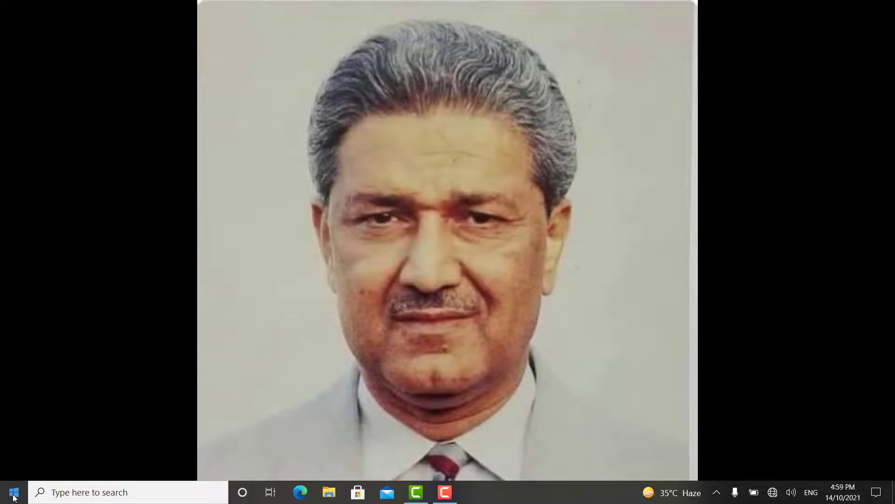
Switch to Computer Management and list the groups under Local Users and Groups.
right_click(14, 492)
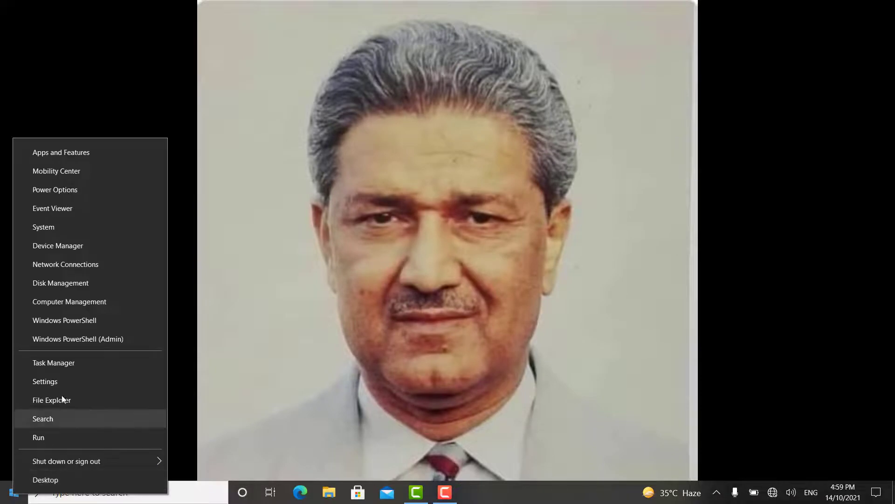
left_click(81, 301)
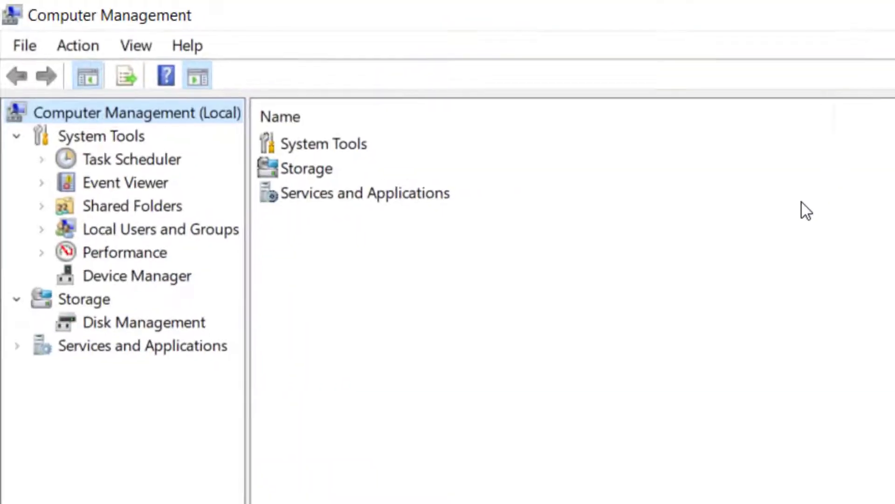
left_click(182, 236)
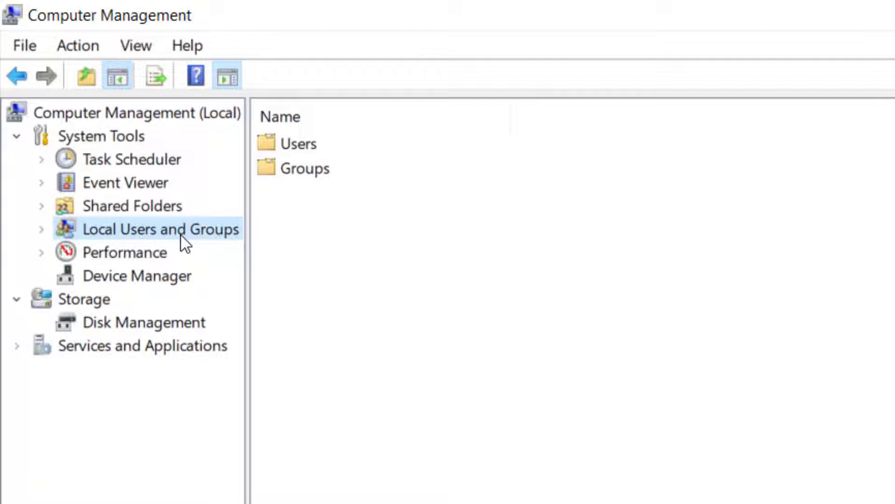
double_click(325, 171)
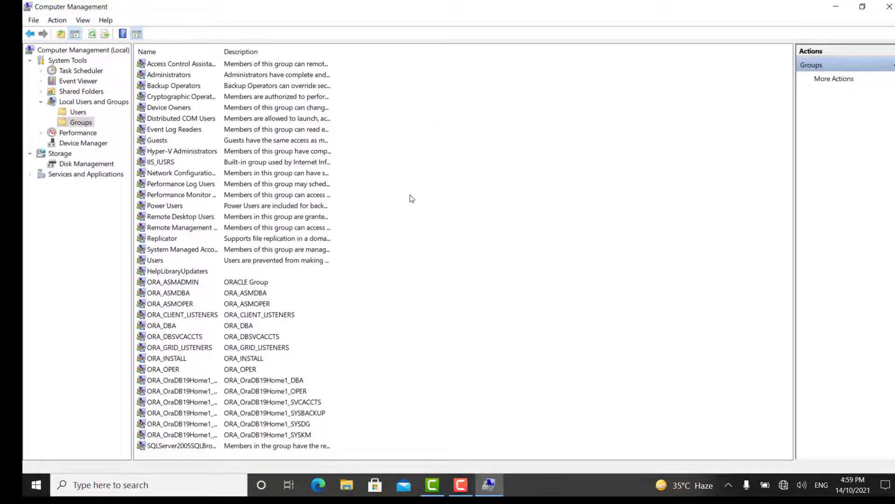
Look through the Oracle groups from ORA_ASMADMIN down to ORA_OraDB19Home1_SYSKM.
left_click(168, 283)
left_click(170, 293)
left_click(171, 303)
left_click(171, 314)
left_click(171, 325)
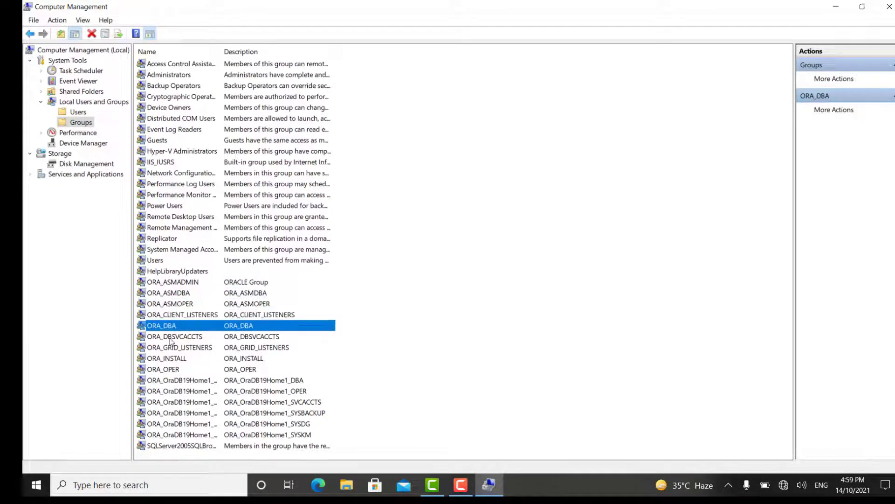
left_click(170, 337)
left_click(169, 347)
left_click(168, 358)
left_click(168, 369)
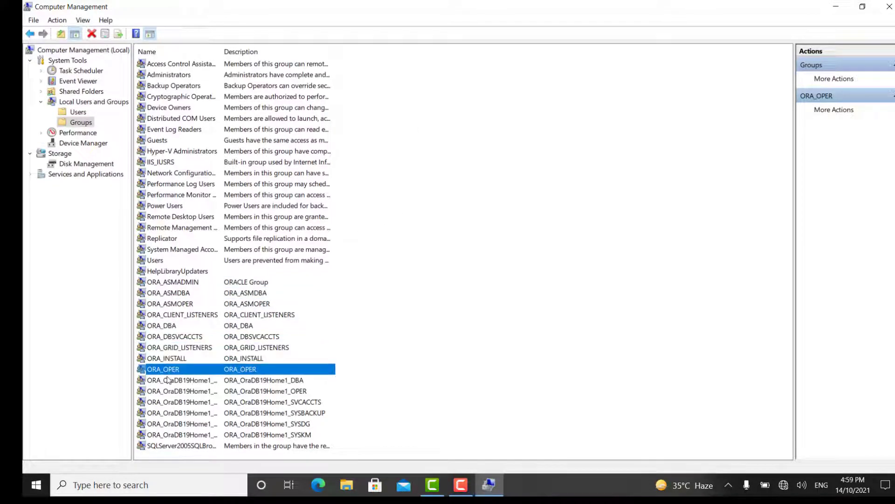
left_click(168, 381)
key("Down")
key("Down")
key("Down")
key("Down")
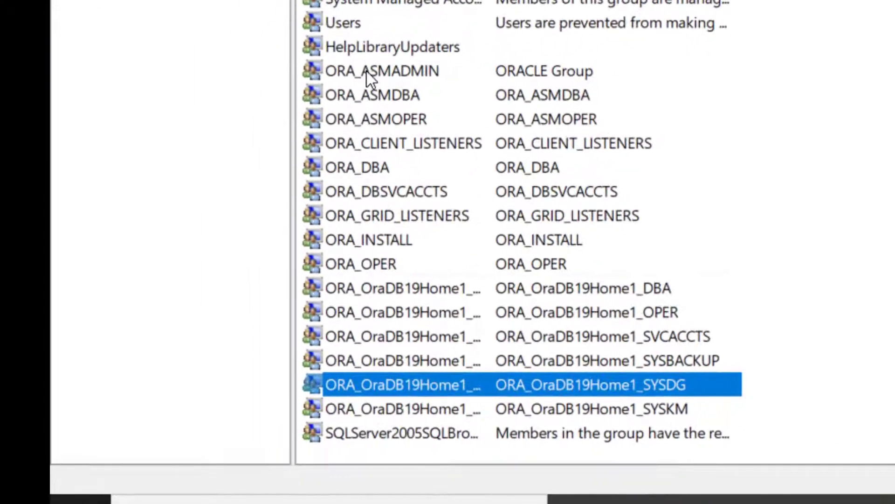
left_click(366, 71)
left_click(366, 96)
left_click(370, 120)
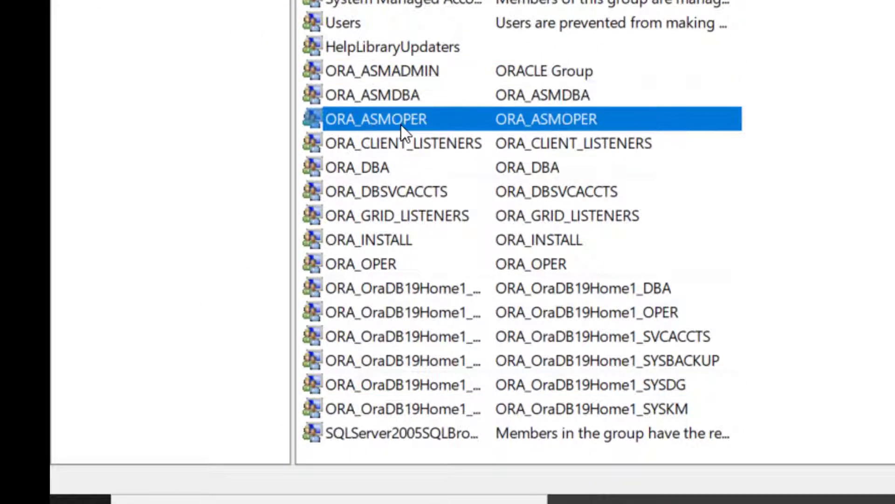
key("Down")
key("Down")
key("Down")
key("Down")
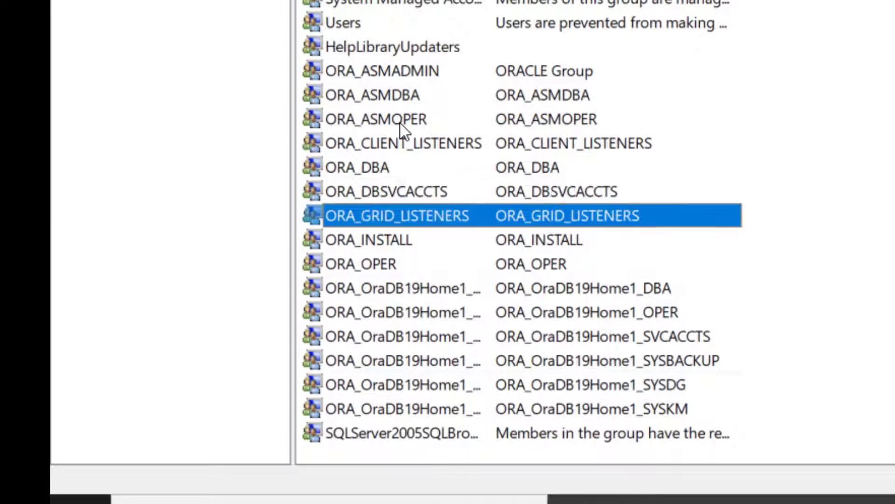
key("Down")
key("Down")
key("Down")
key("Down")
key("Down")
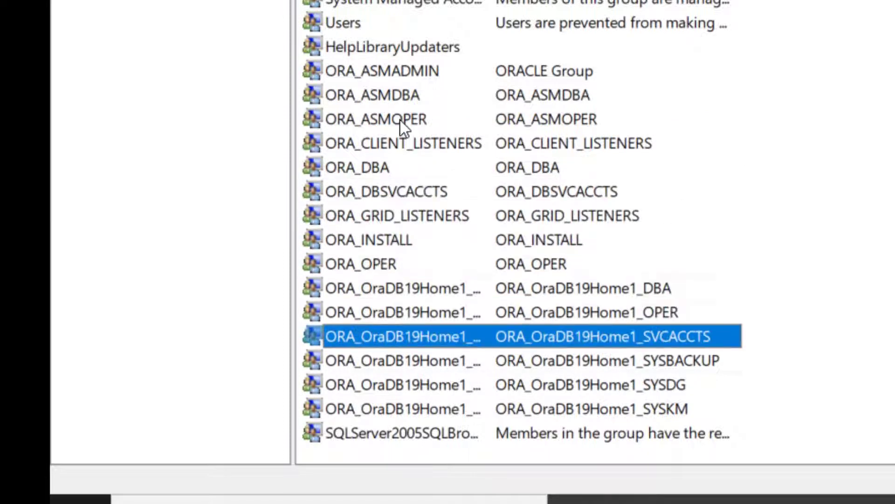
key("Down")
key("Down")
key("Down")
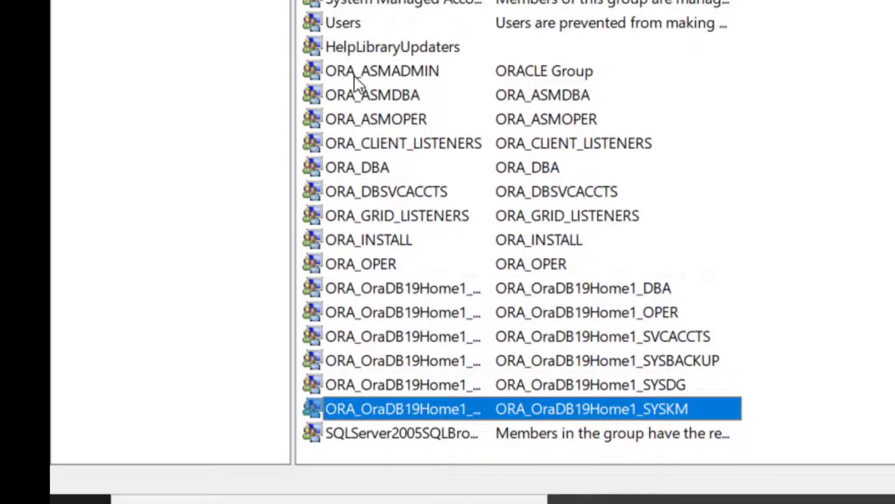
Delete the ORA_ASMADMIN group from the local groups.
left_click(355, 78)
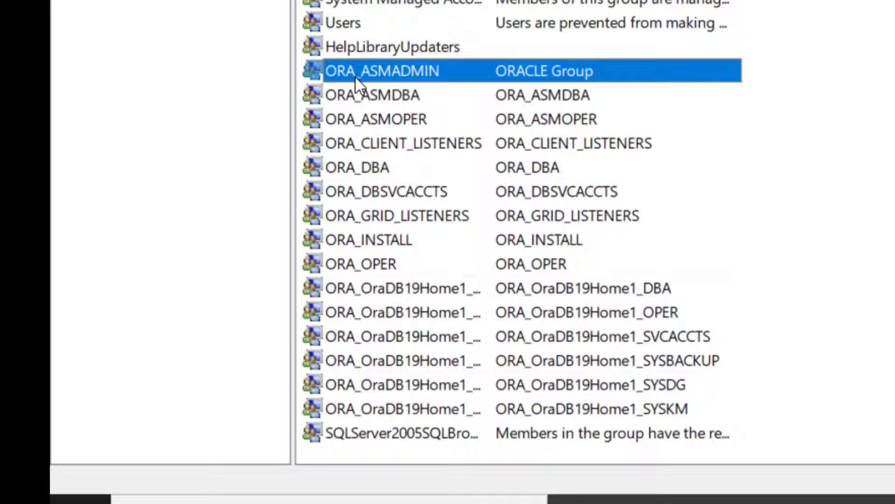
right_click(355, 77)
left_click(413, 172)
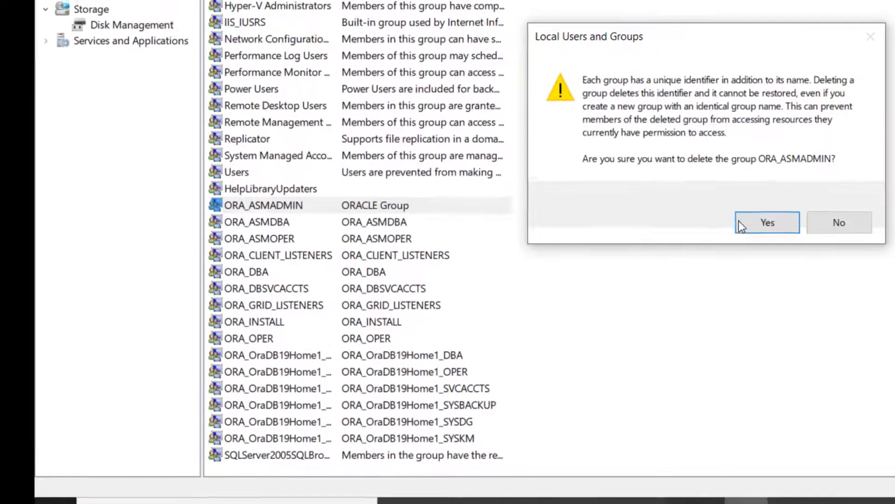
left_click(742, 229)
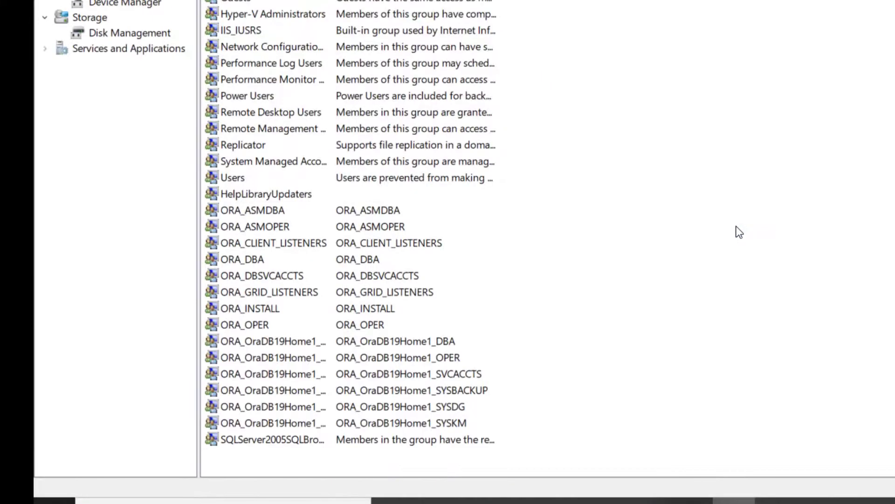
Delete the ORA_ASMDBA group from the local groups.
left_click(262, 211)
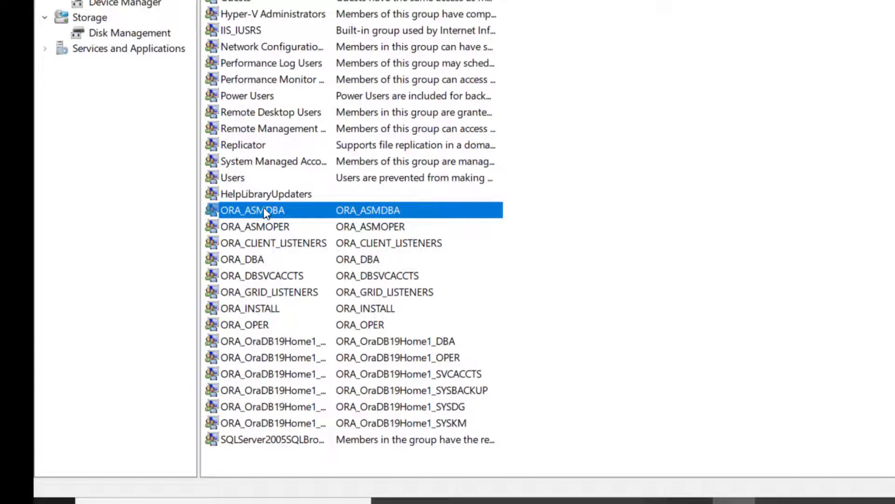
key("Delete")
left_click(758, 230)
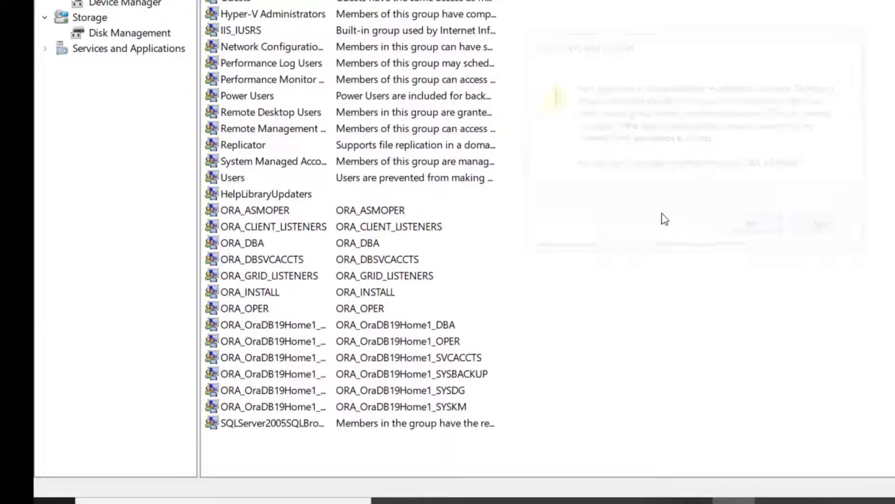
Delete the ORA_ASMOPER and ORA_CLIENT_LISTENERS groups from the local groups.
left_click(268, 215)
key("Delete")
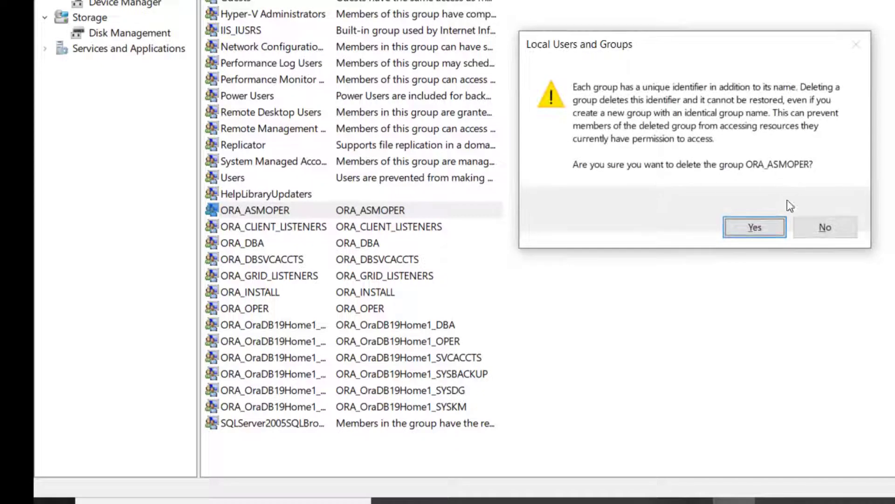
left_click(753, 226)
left_click(271, 211)
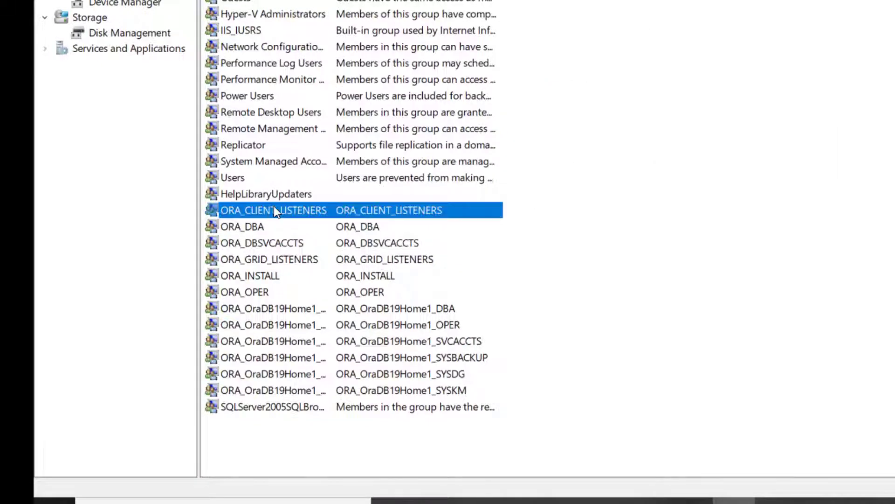
key("Delete")
left_click(748, 226)
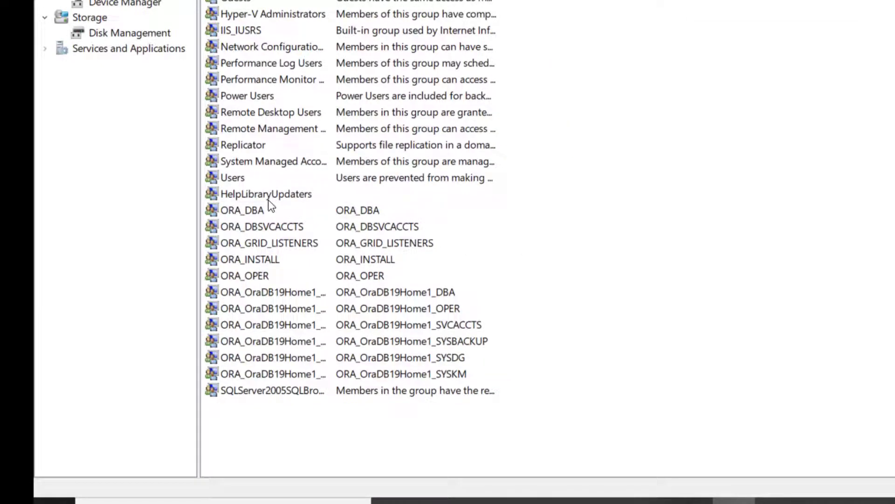
Delete the ORA_DBA and ORA_DBSVCACCTS groups from the local groups.
left_click(252, 209)
key("Delete")
left_click(763, 224)
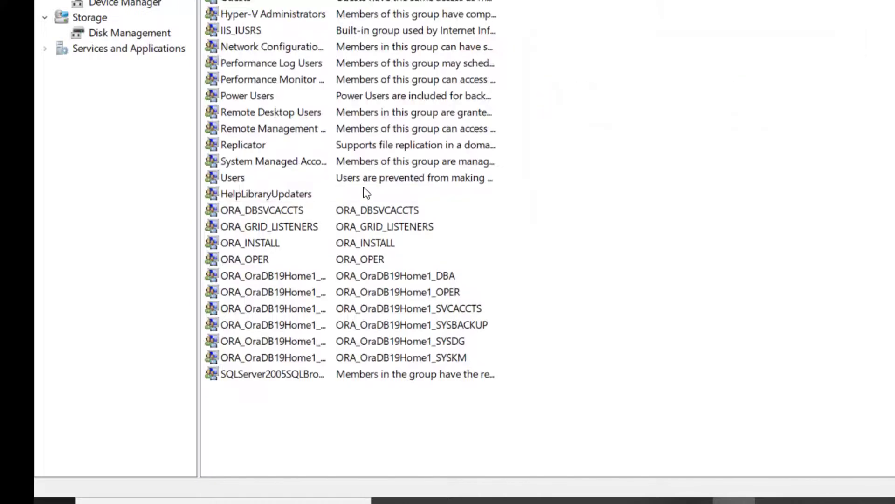
left_click(240, 210)
key("Delete")
left_click(733, 229)
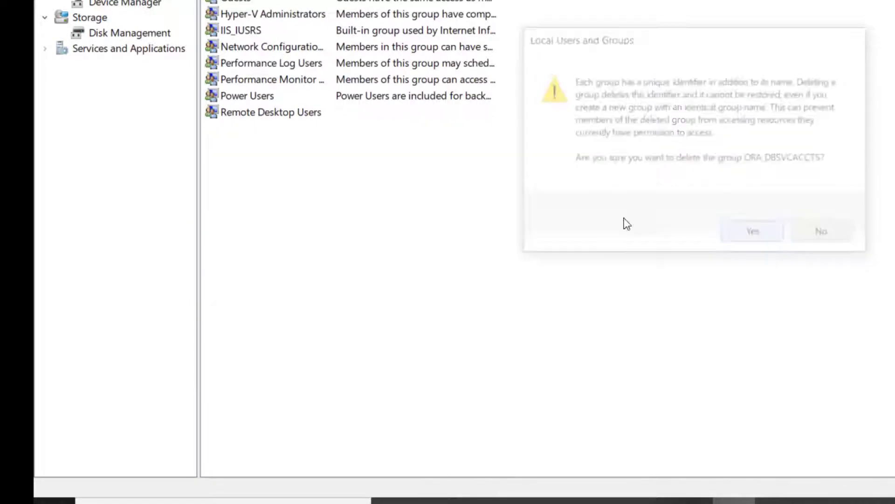
Delete the ORA_GRID_LISTENERS and ORA_INSTALL groups from the local groups.
left_click(264, 211)
key("Delete")
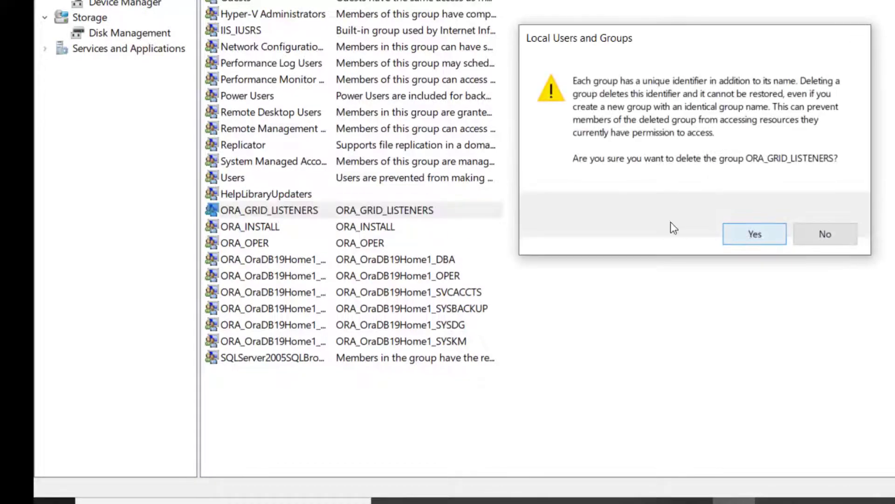
key("Return")
left_click(248, 211)
key("Delete")
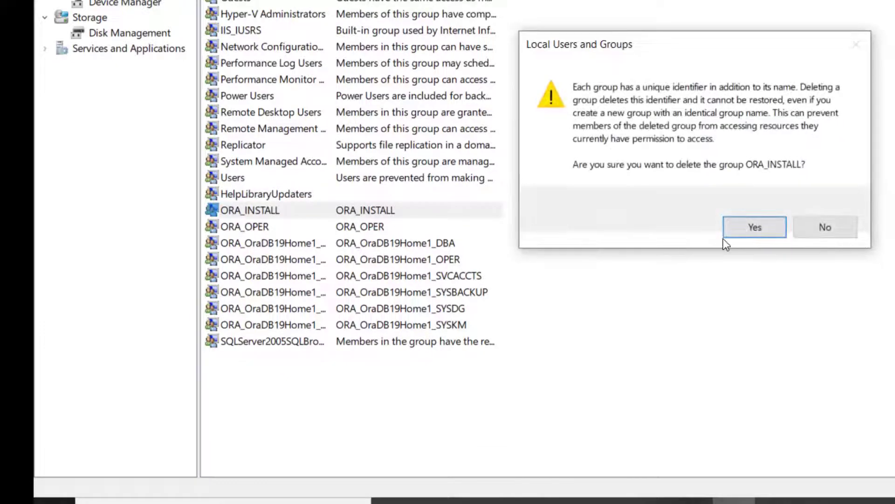
left_click(746, 229)
Delete the ORA_OPER and ORA_OraDB19Home1_DBA groups from the local groups.
left_click(254, 209)
key("Delete")
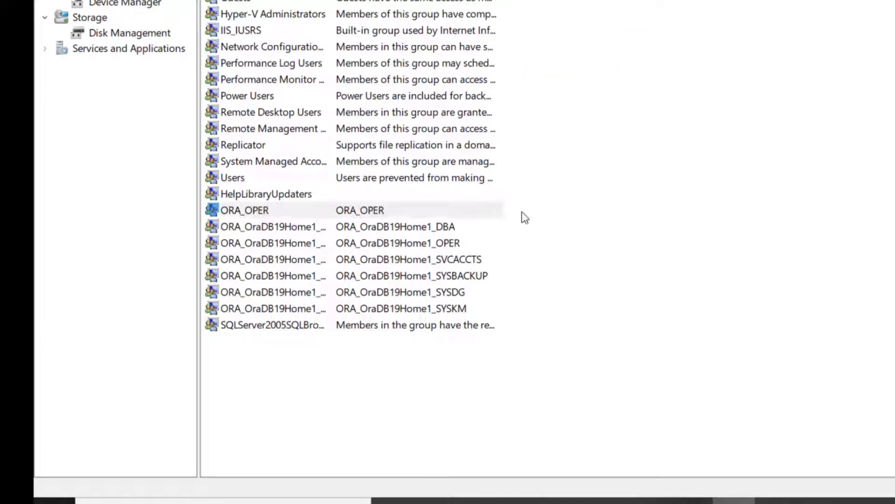
left_click(730, 233)
left_click(233, 213)
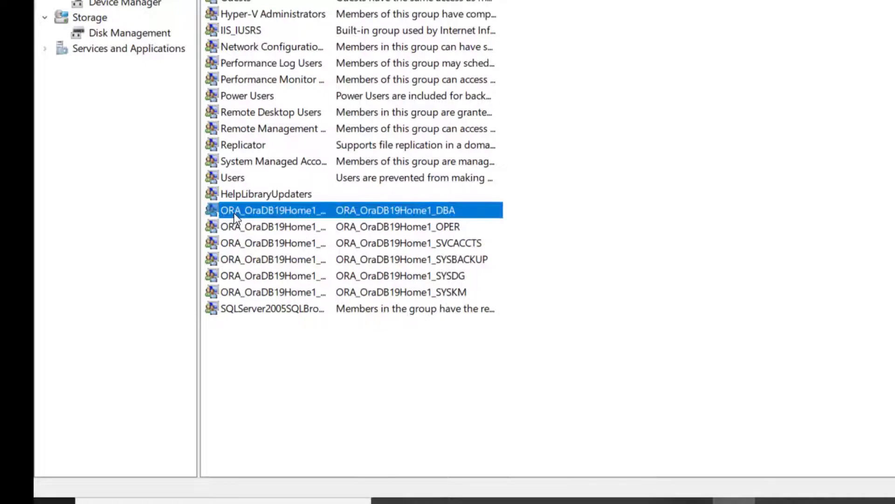
key("Delete")
left_click(746, 230)
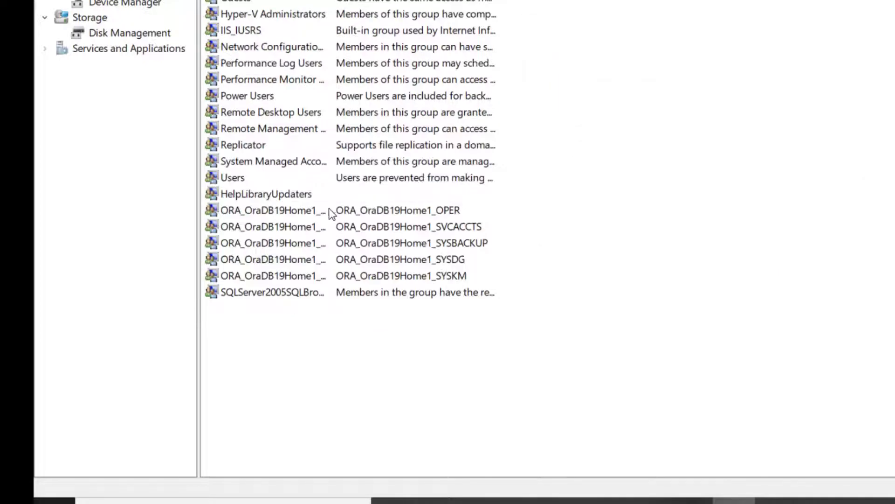
Delete the ORA_OraDB19Home1_OPER and ORA_OraDB19Home1_SVCACCTS groups from the local groups.
left_click(306, 212)
key("Delete")
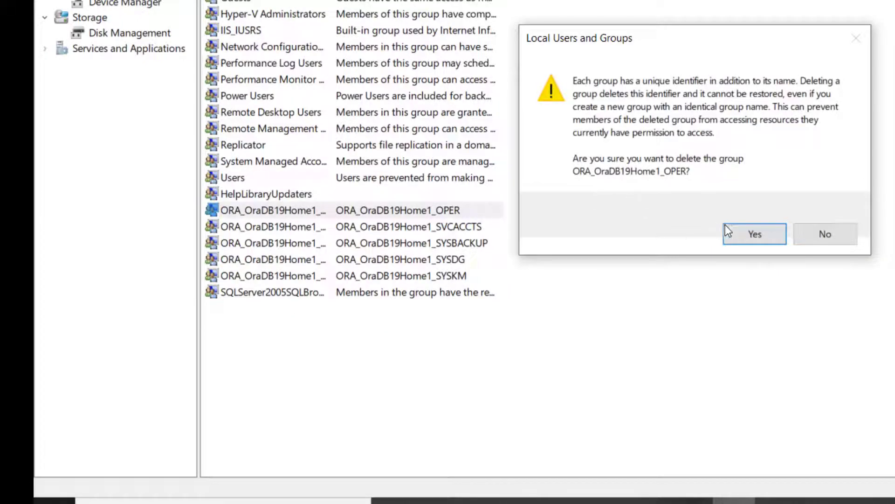
left_click(756, 236)
left_click(309, 212)
key("Delete")
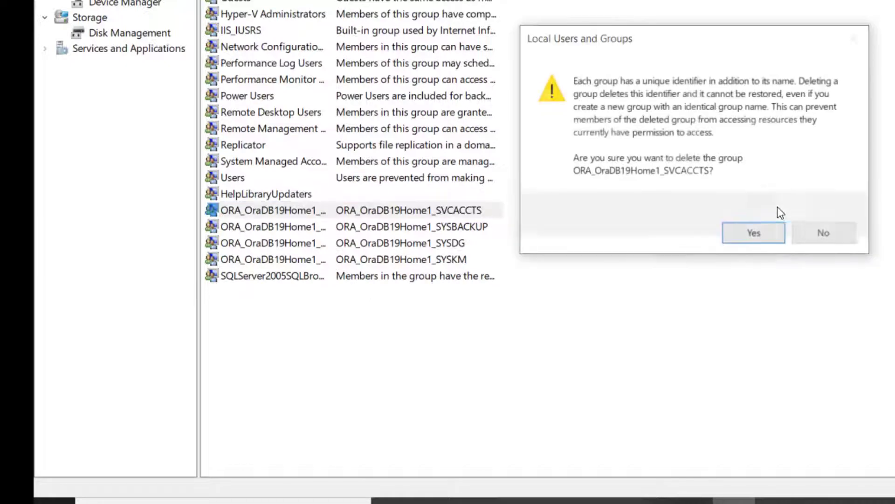
left_click(759, 234)
Delete the ORA_OraDB19Home1_SYSBACKUP and ORA_OraDB19Home1_SYSDG groups from the local groups.
left_click(320, 210)
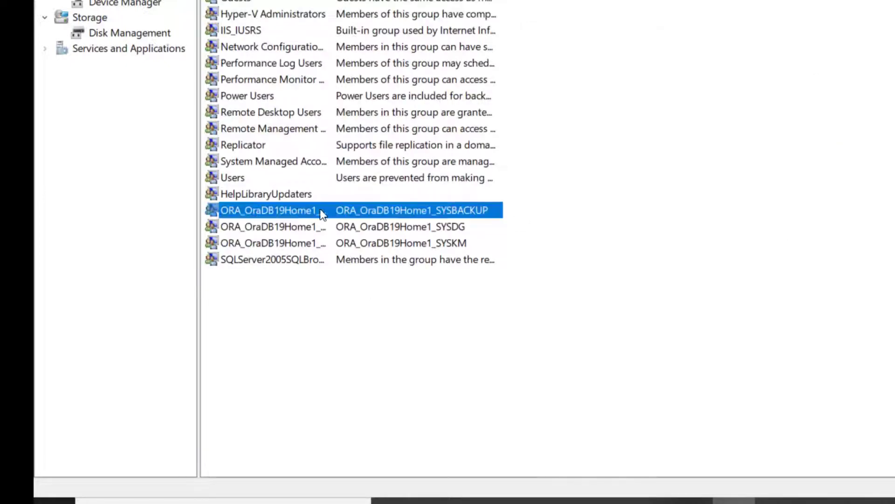
key("Delete")
left_click(754, 233)
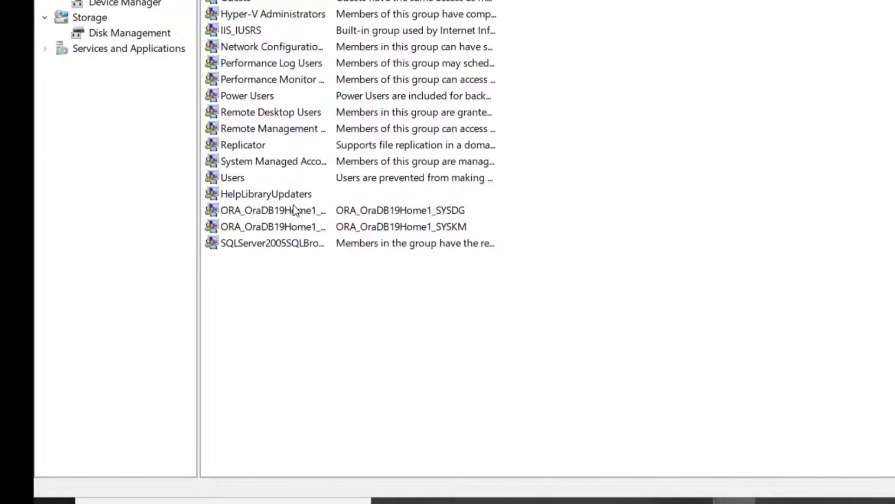
left_click(324, 213)
key("Delete")
left_click(736, 236)
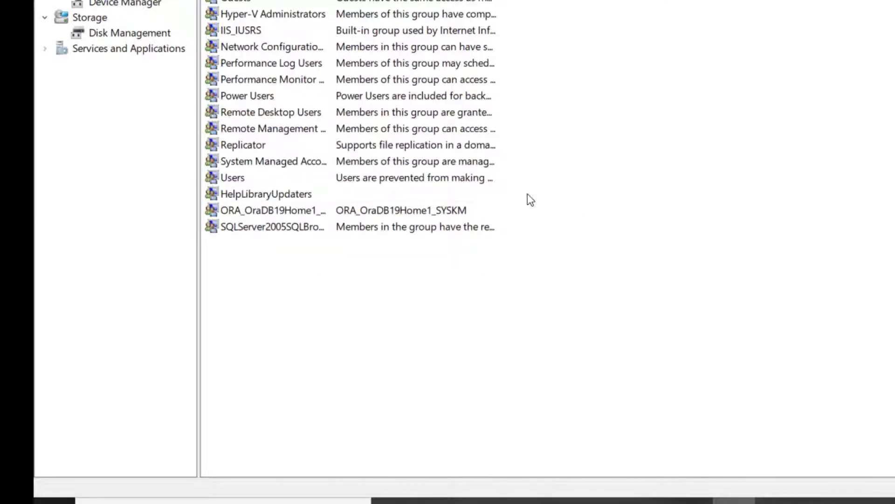
Delete the remaining Oracle group, ORA_OraDB19Home1_SYSKM, from the local groups.
left_click(294, 214)
key("Delete")
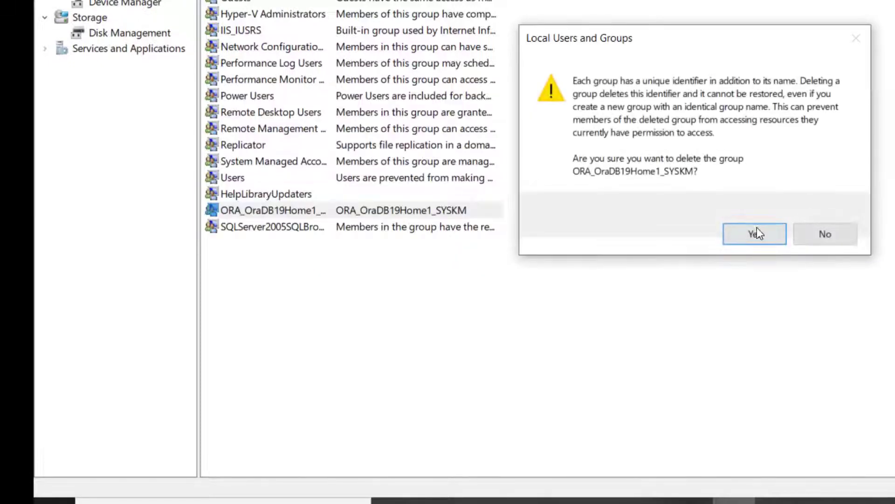
left_click(752, 233)
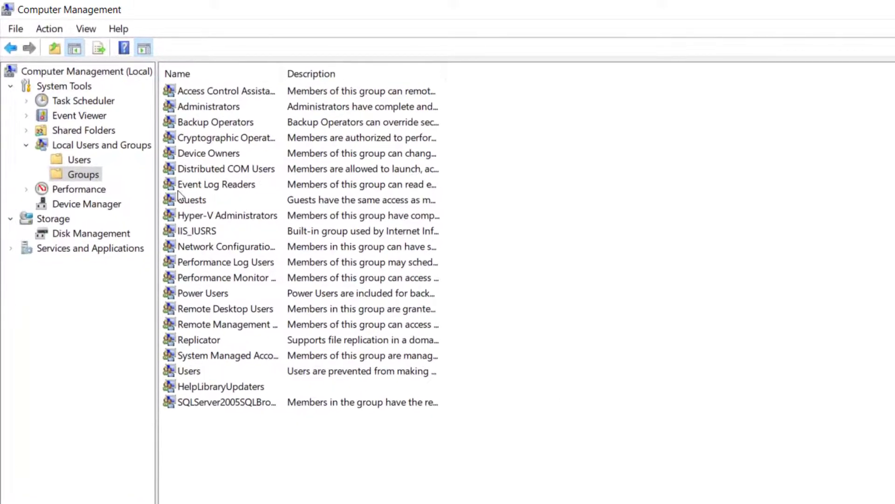
List the local users and check the group memberships of the account that has a full name entered.
left_click(79, 159)
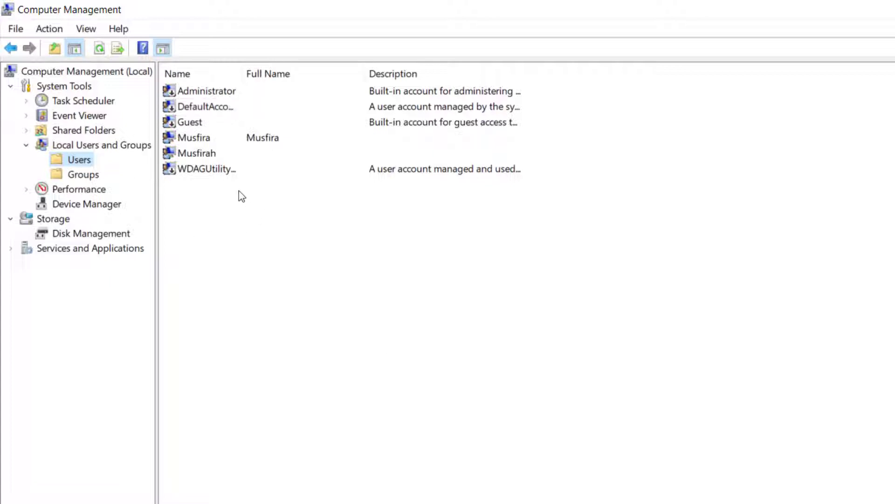
left_click(227, 138)
right_click(227, 139)
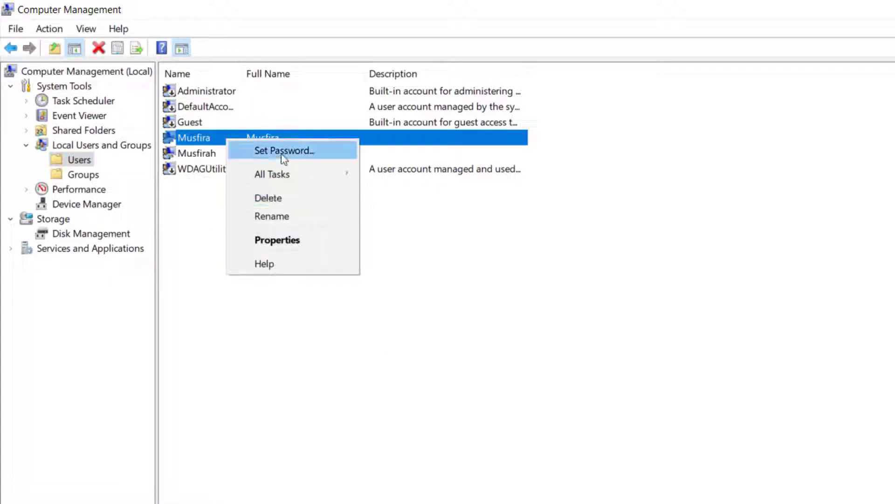
left_click(278, 239)
left_click(544, 193)
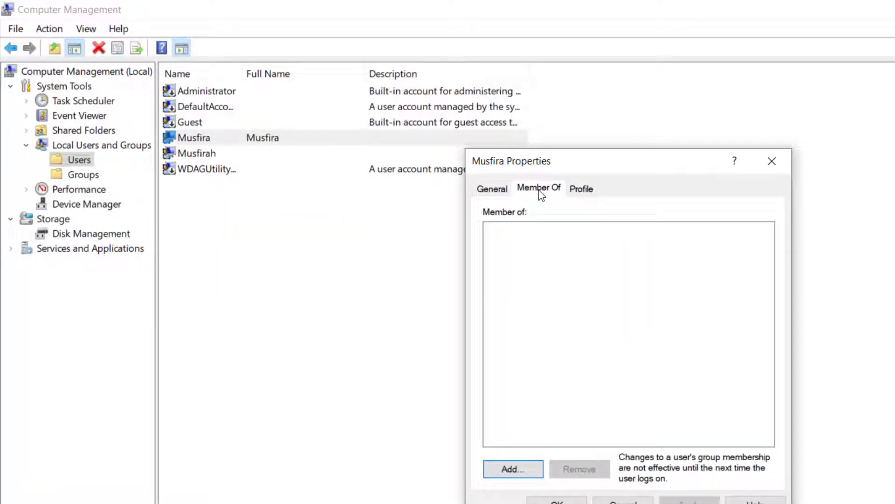
left_click(495, 190)
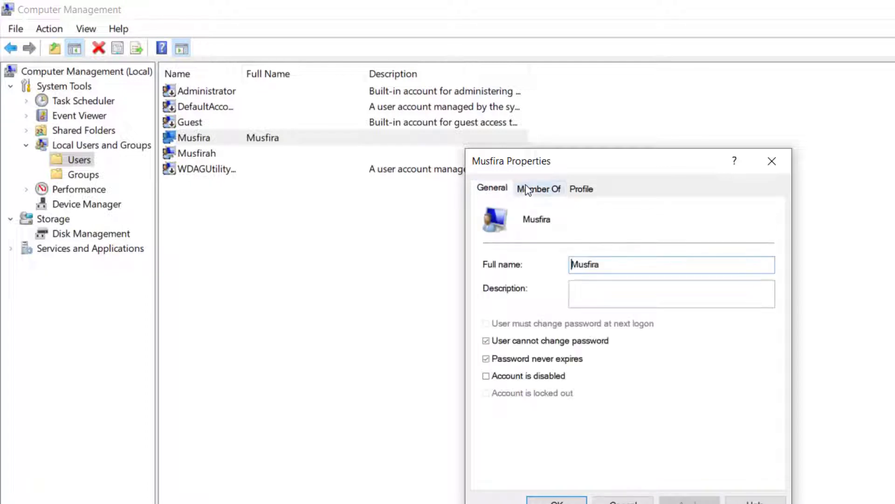
left_click(531, 189)
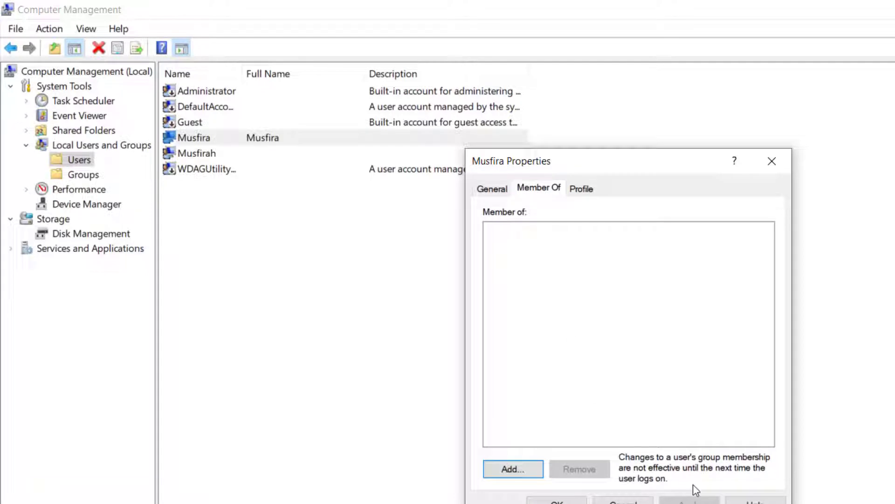
left_click(624, 502)
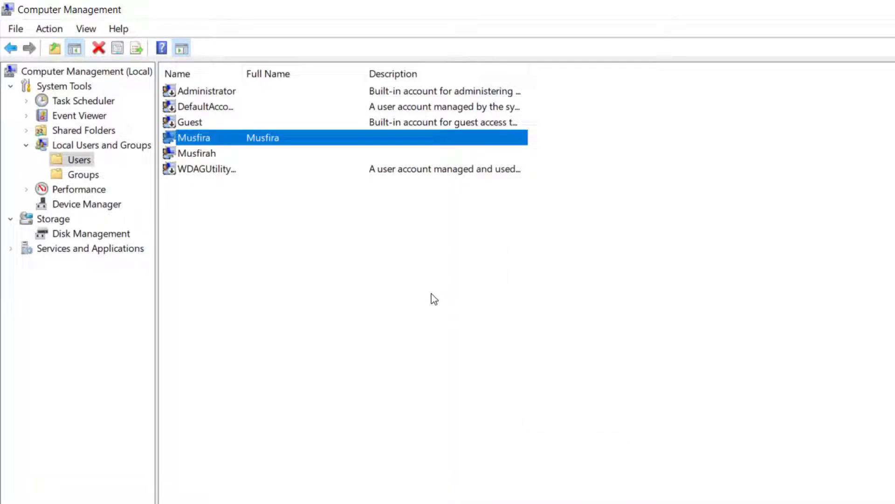
Check the group memberships of the user account listed just above the WDAGUtility account.
left_click(392, 272)
left_click(220, 171)
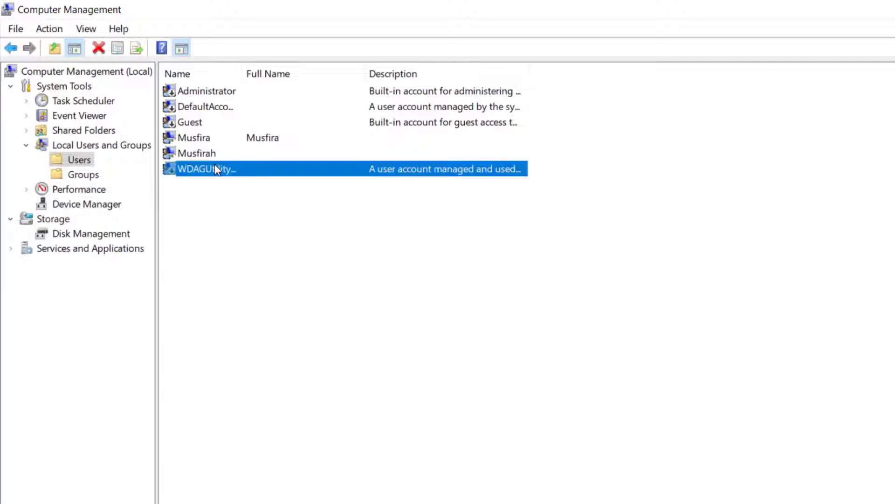
double_click(201, 153)
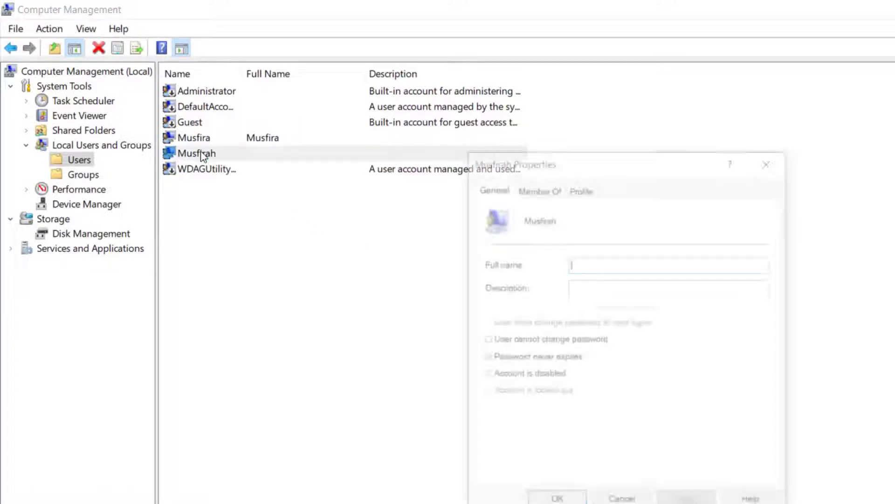
left_click(535, 195)
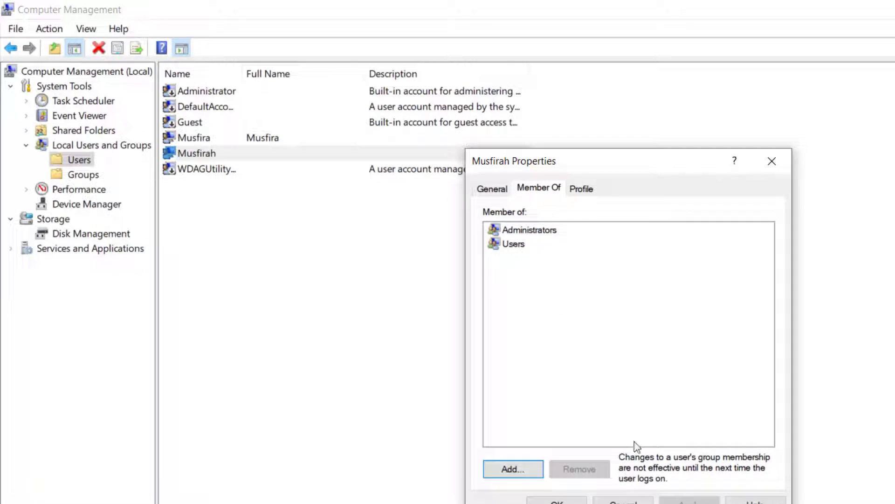
left_click(637, 499)
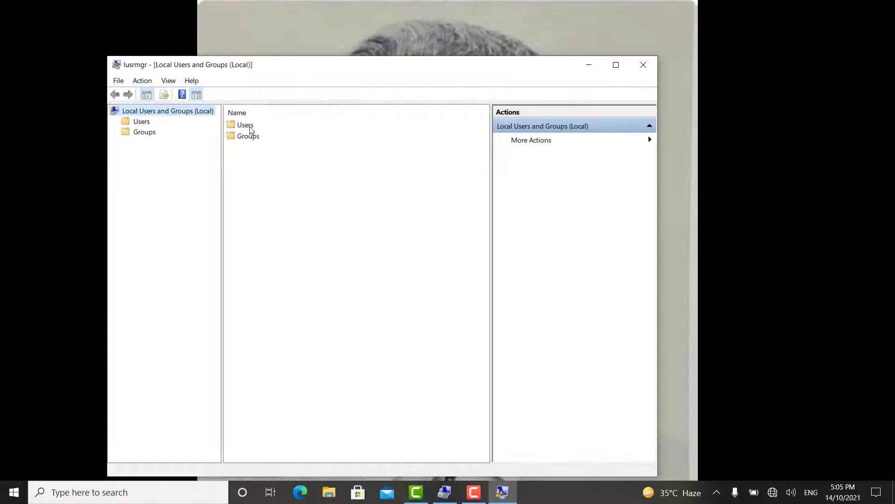
In lusrmgr, list the local users and delete the account that has a full name entered.
double_click(250, 129)
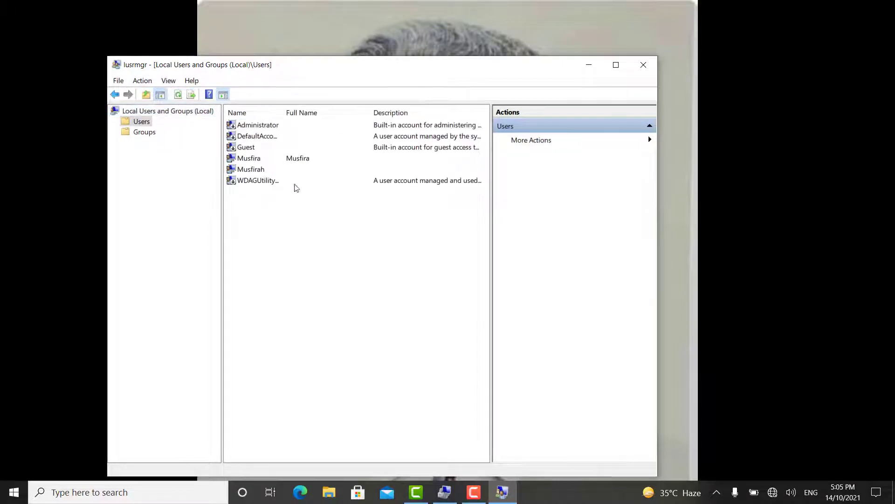
left_click(258, 161)
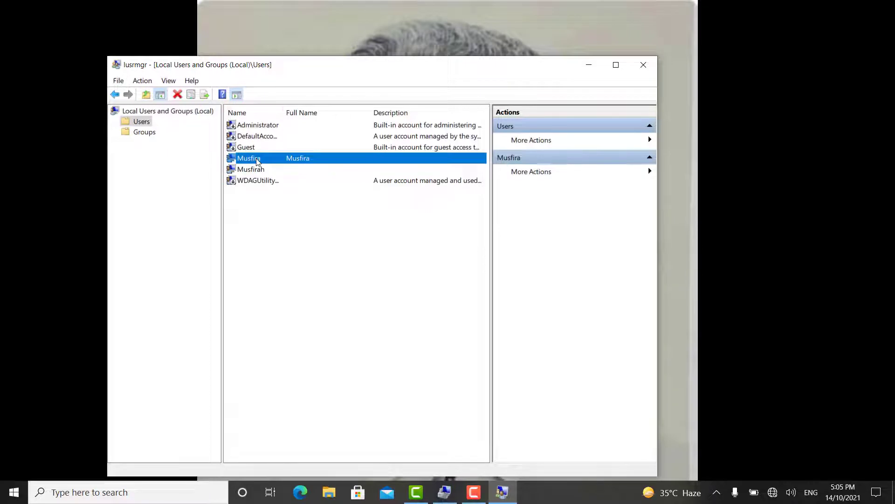
right_click(258, 161)
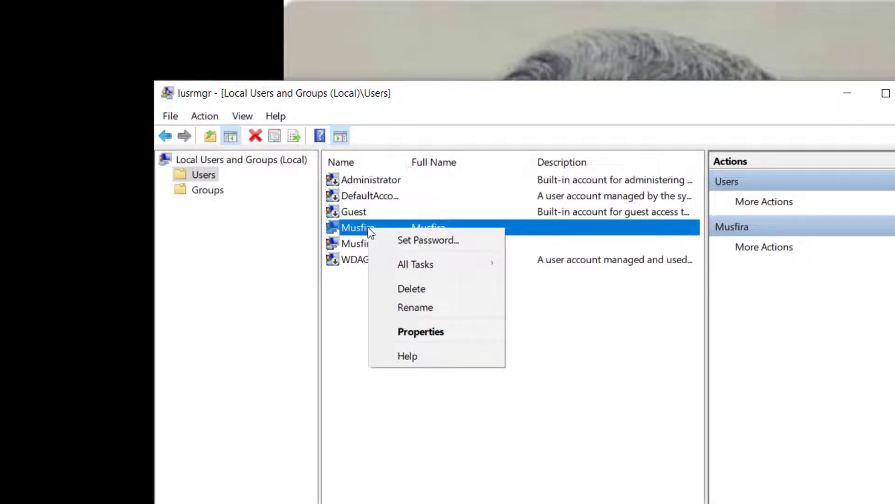
left_click(409, 287)
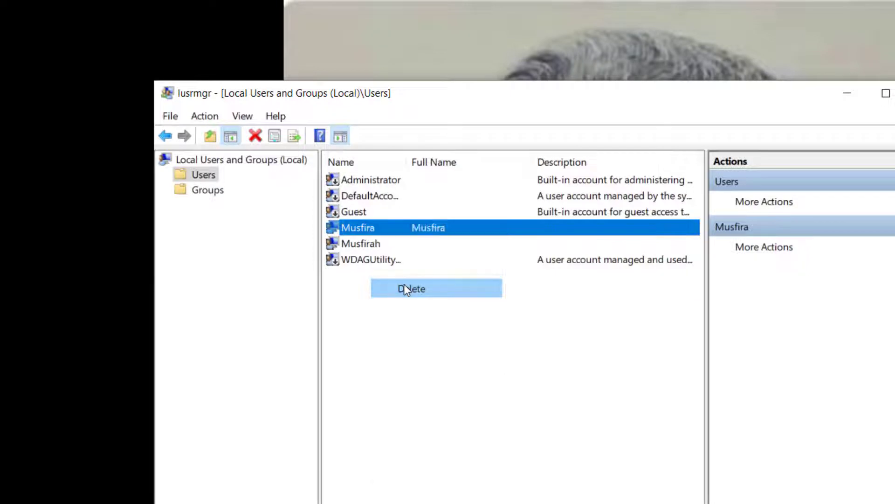
left_click(611, 461)
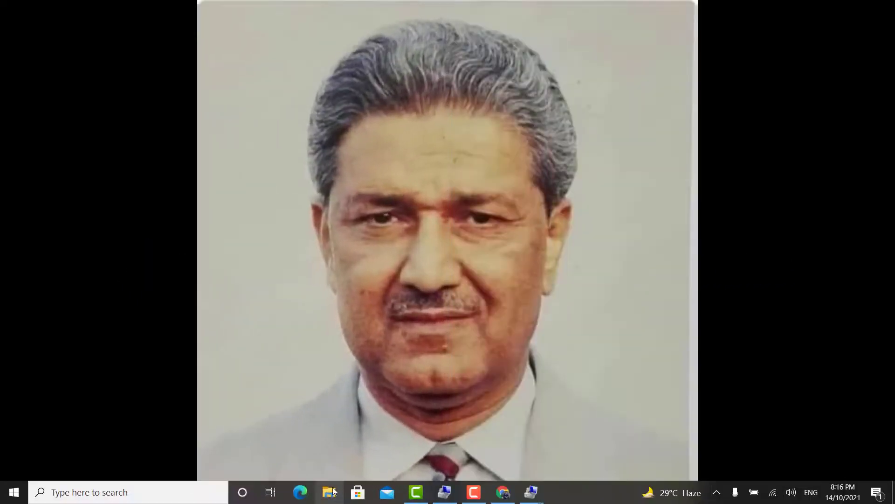
Switch to a maximized File Explorer window and show the drives under This PC.
key("super+e")
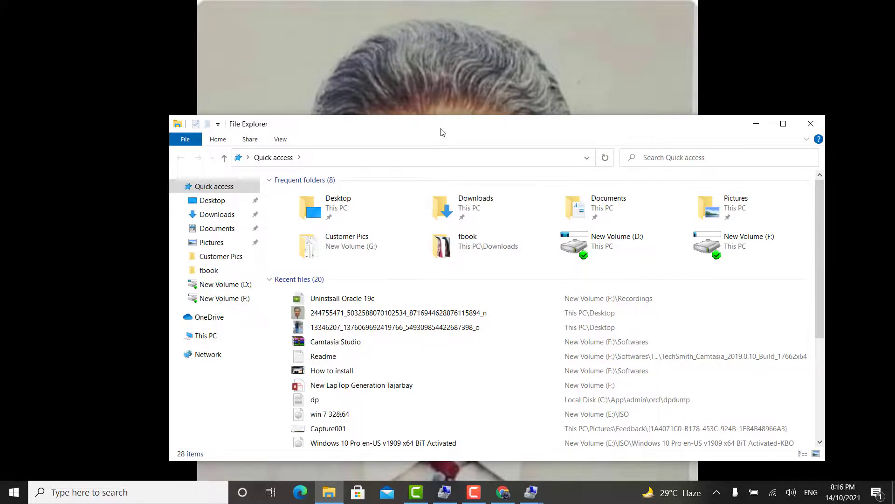
double_click(440, 130)
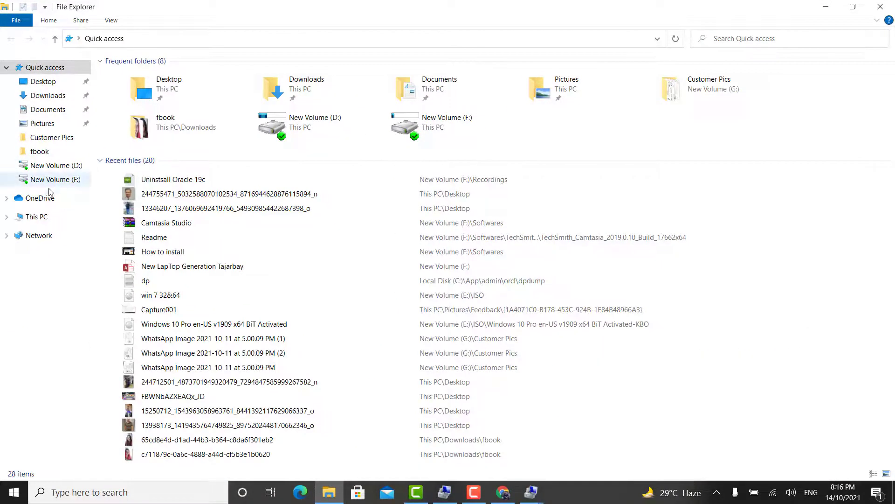
left_click(38, 216)
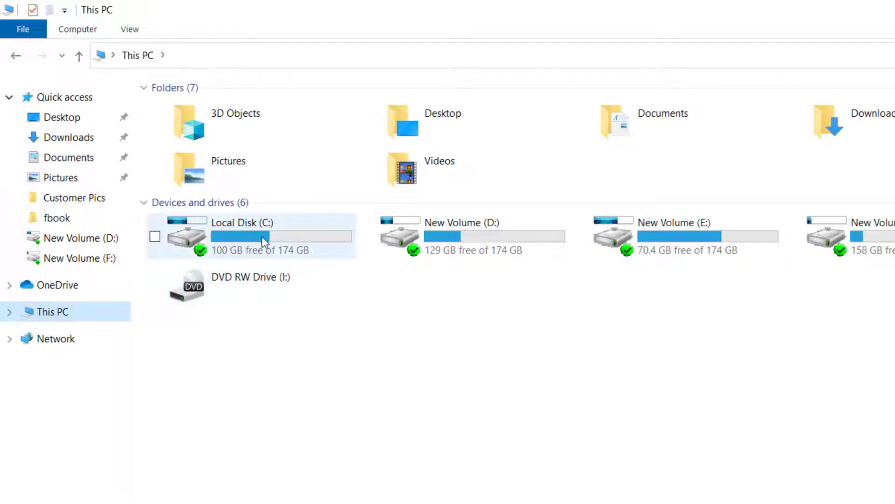
Delete all folders inside C:\App, from admin through oradata.
double_click(261, 237)
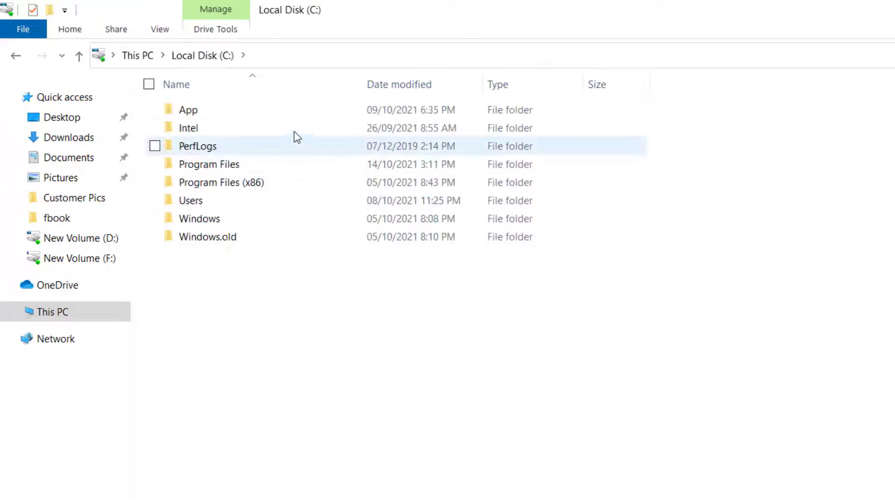
double_click(221, 120)
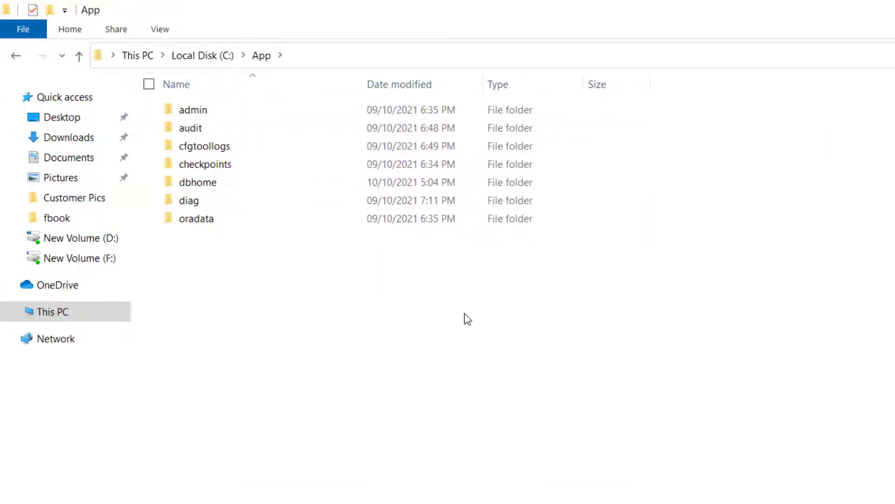
left_click_drag(465, 313, 178, 109)
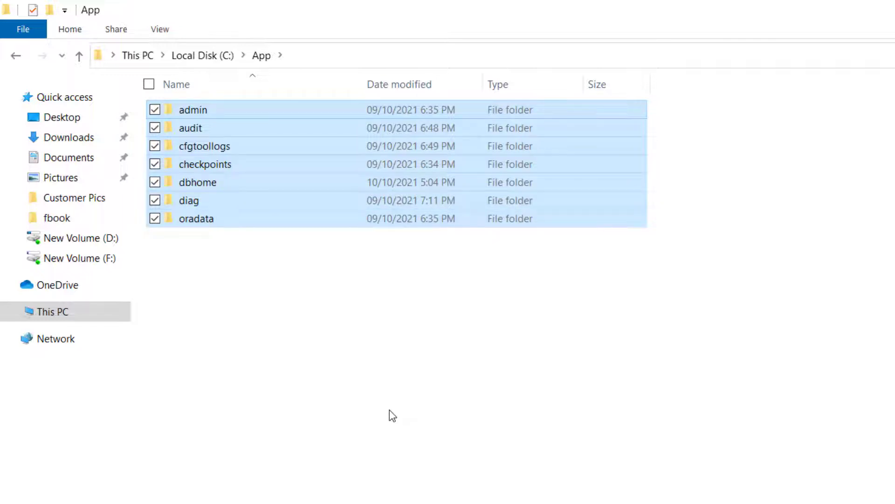
right_click(281, 178)
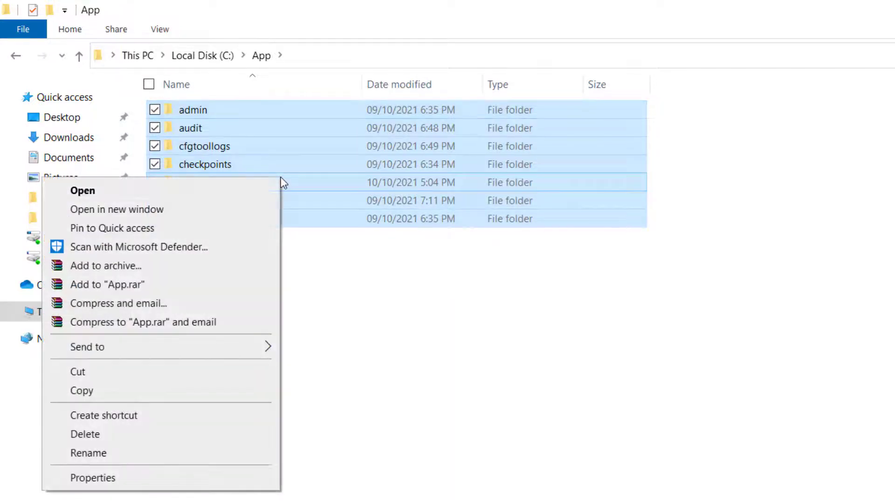
left_click(167, 435)
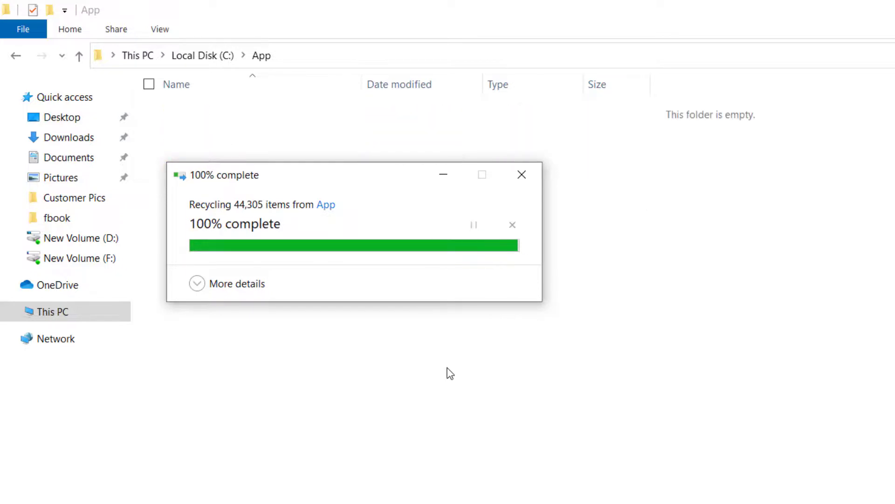
Return to the root of Local Disk (C:) and delete the emptied App folder.
left_click(16, 56)
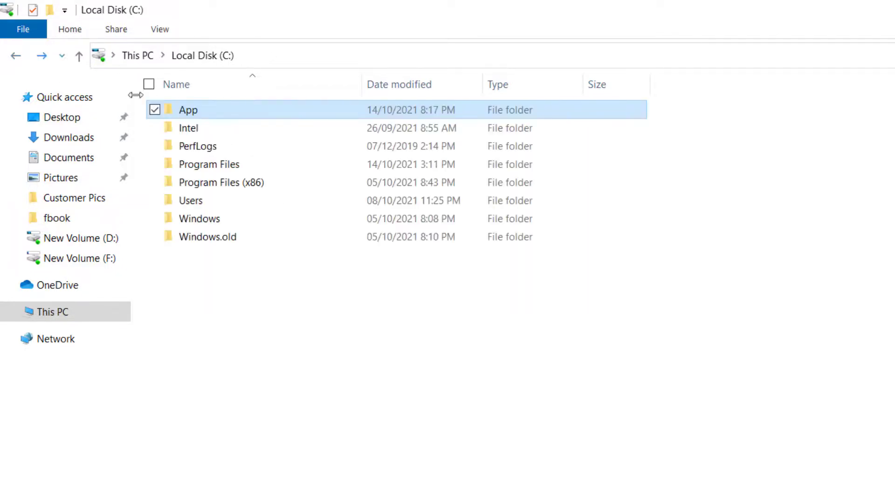
right_click(197, 111)
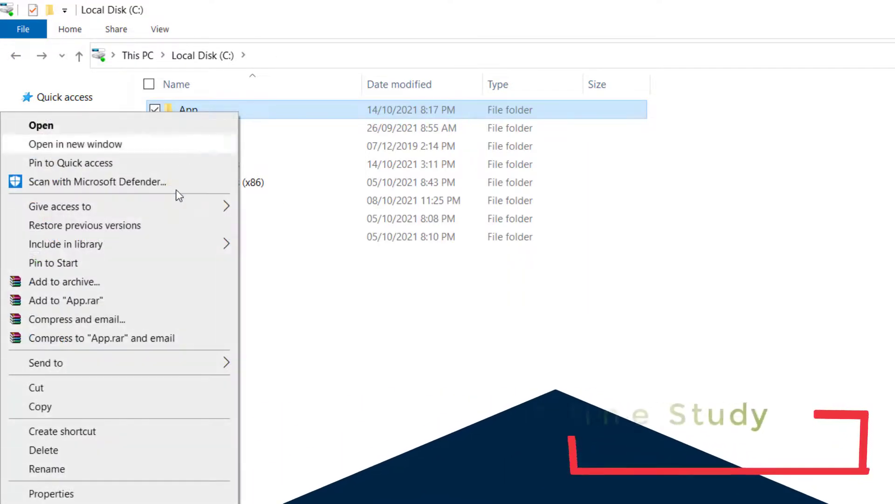
left_click(101, 449)
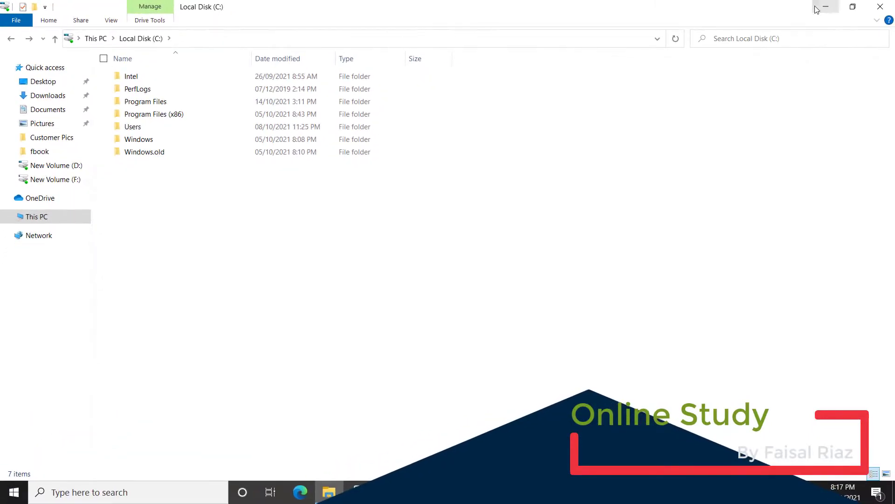
Minimize the File Explorer window and refresh the desktop three times.
left_click(826, 7)
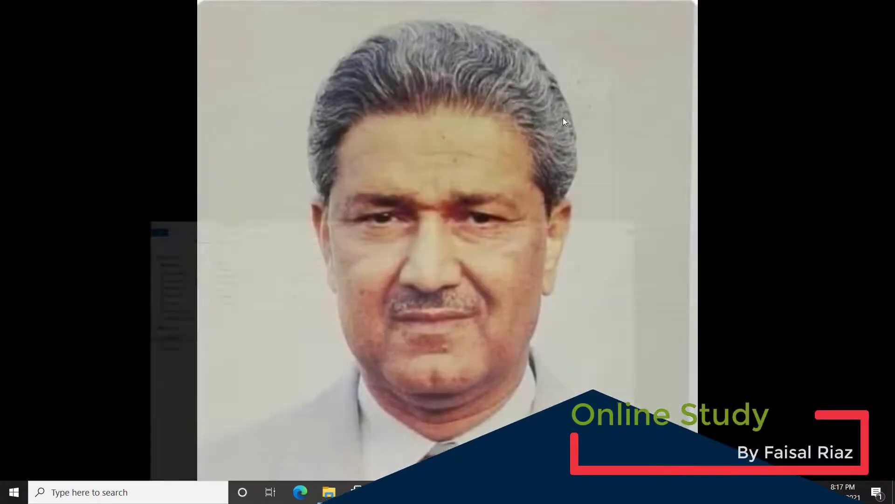
right_click(547, 131)
left_click(500, 168)
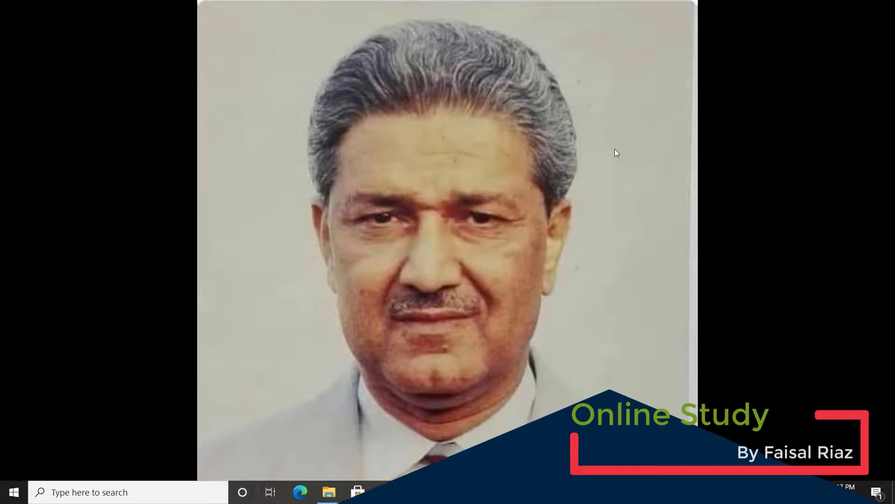
right_click(614, 150)
left_click(589, 183)
right_click(601, 161)
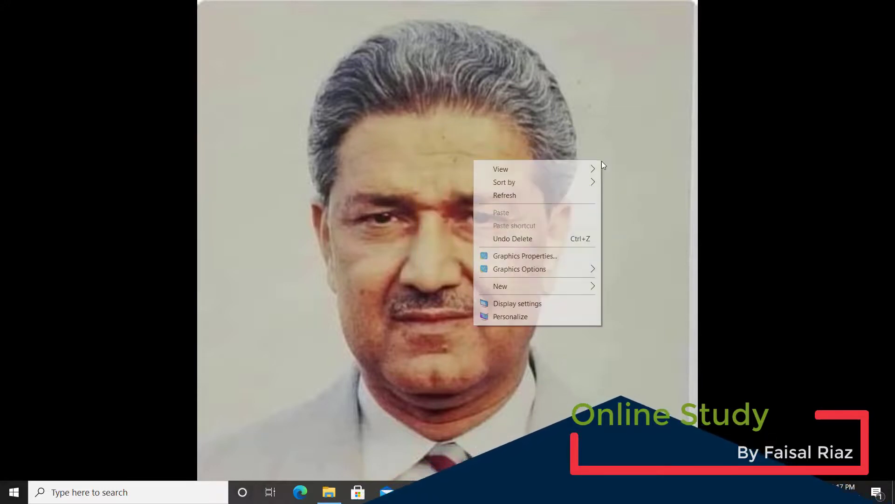
left_click(574, 195)
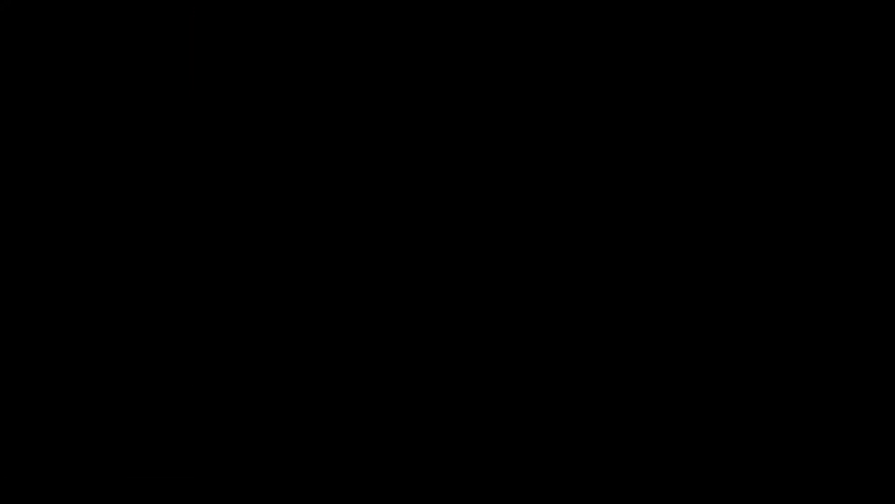